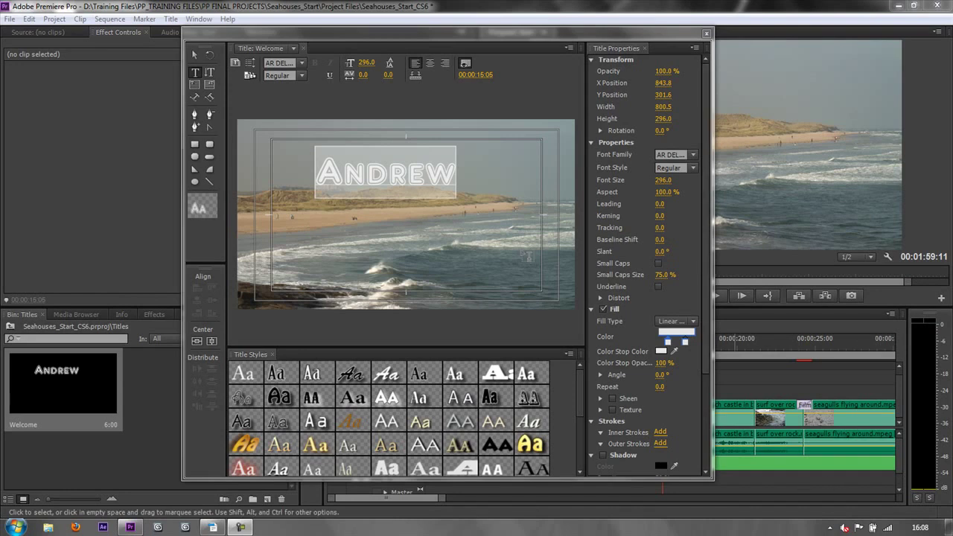
Step: Open the Welcome title in the Titler and begin editing its Andrew placeholder text
{"action": "left_click", "coordinate": [419, 179]}
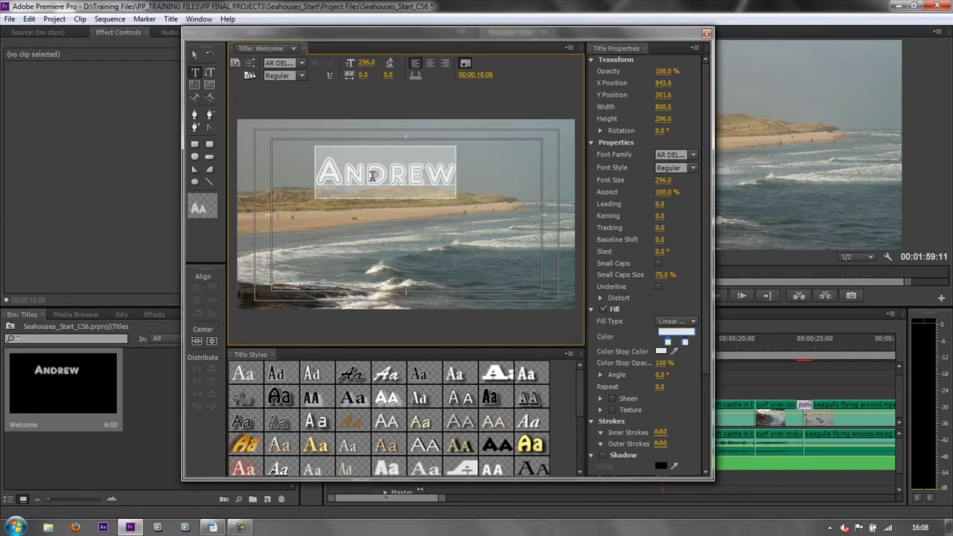
Step: Replace Andrew with 'Welcome', 'To', 'Seahouses' on three separate lines
{"action": "key", "text": "ctrl+a"}
{"action": "type", "text": "Welcom"}
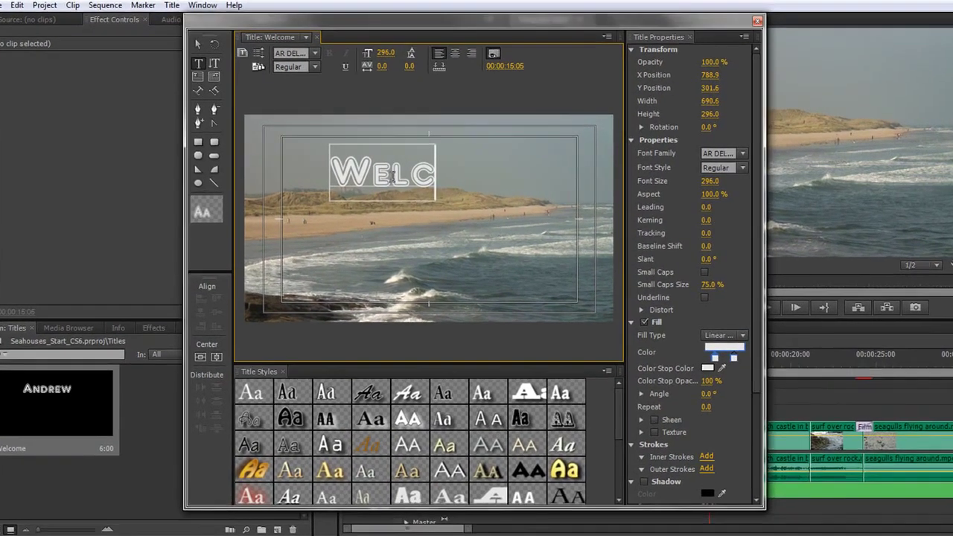
{"action": "type", "text": "e"}
{"action": "key", "text": "Return"}
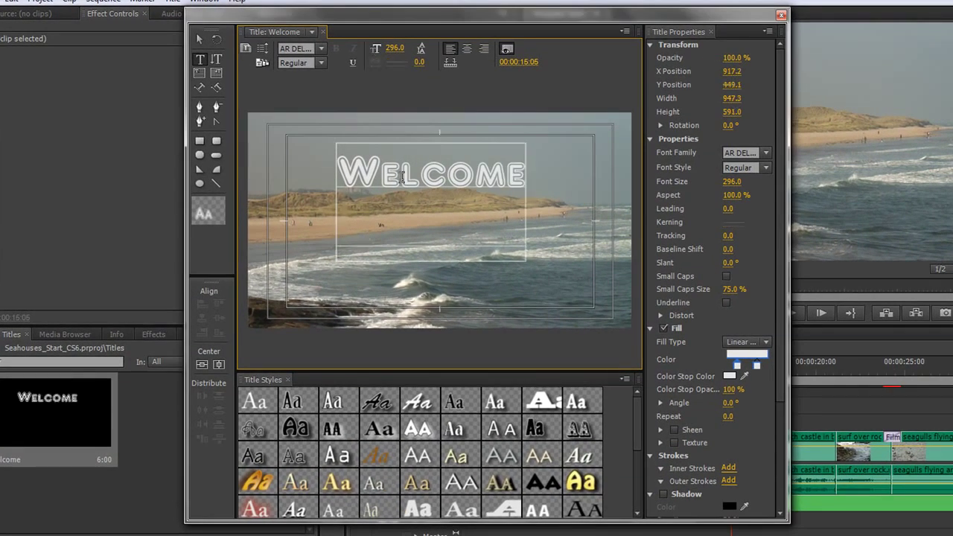
{"action": "type", "text": "To"}
{"action": "key", "text": "Return"}
{"action": "type", "text": "Sea"}
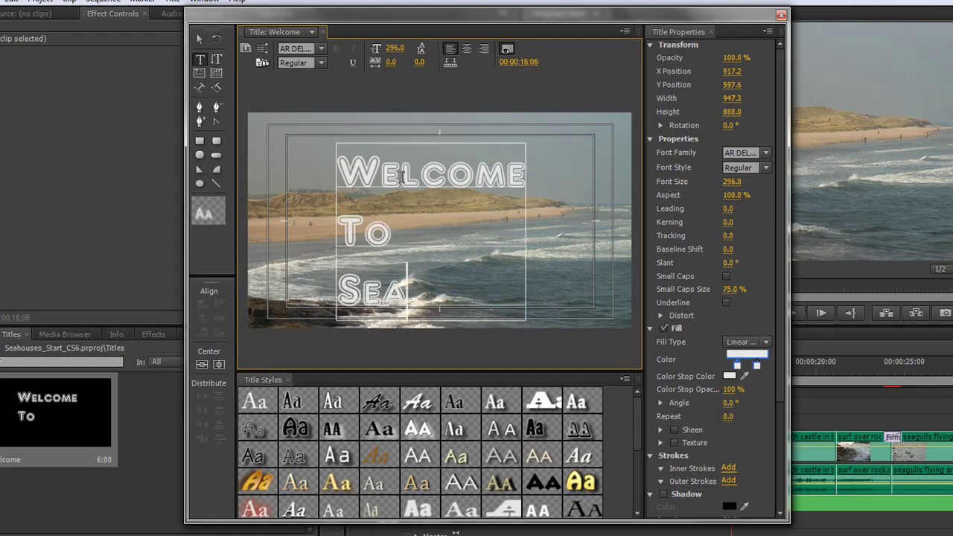
{"action": "type", "text": "houses"}
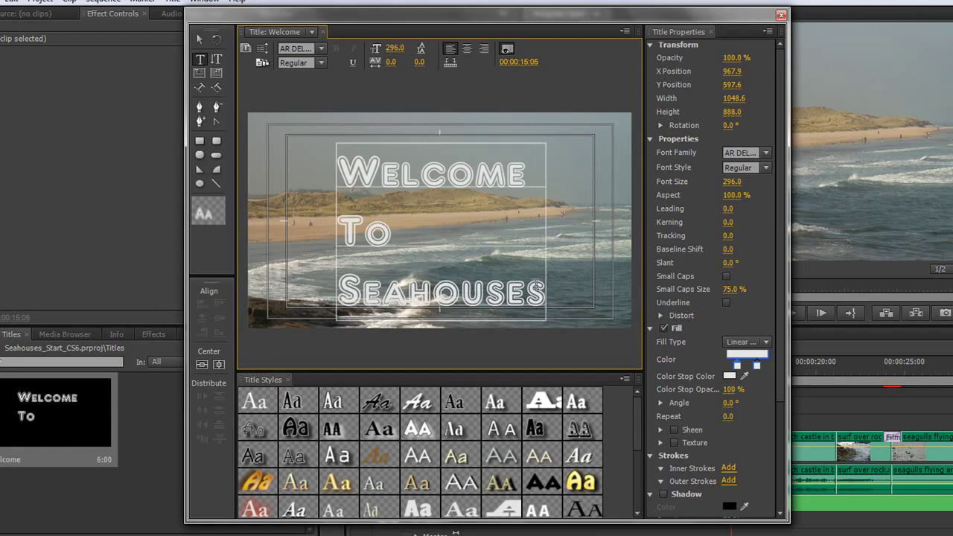
Step: Centre-align the three lines and centre the title vertically and horizontally in the frame
{"action": "key", "text": "ctrl+a"}
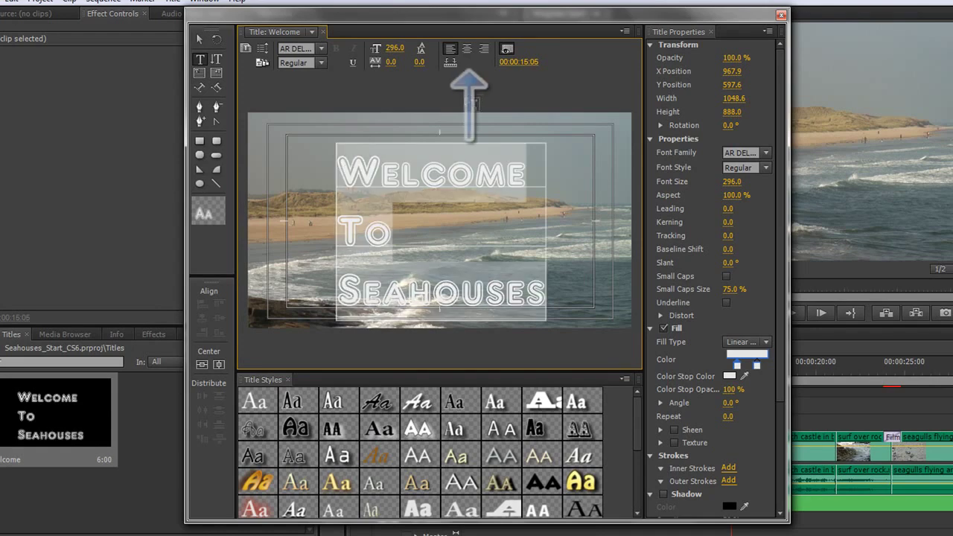
{"action": "left_click", "coordinate": [465, 49]}
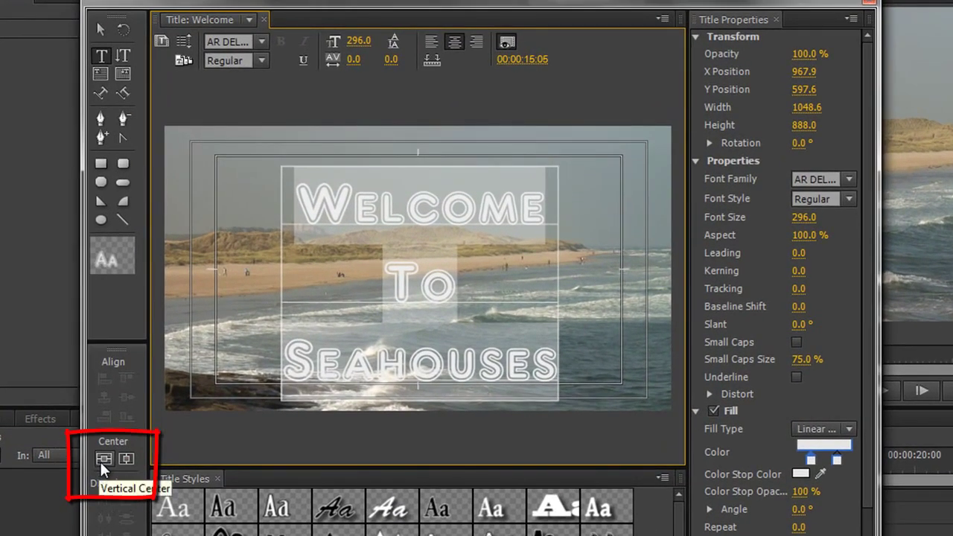
{"action": "left_click", "coordinate": [101, 460]}
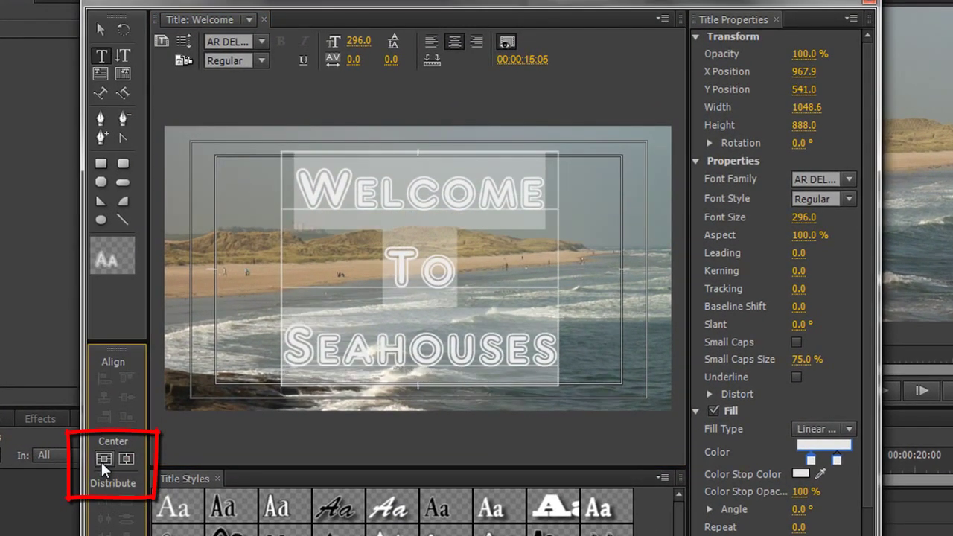
{"action": "left_click", "coordinate": [127, 458]}
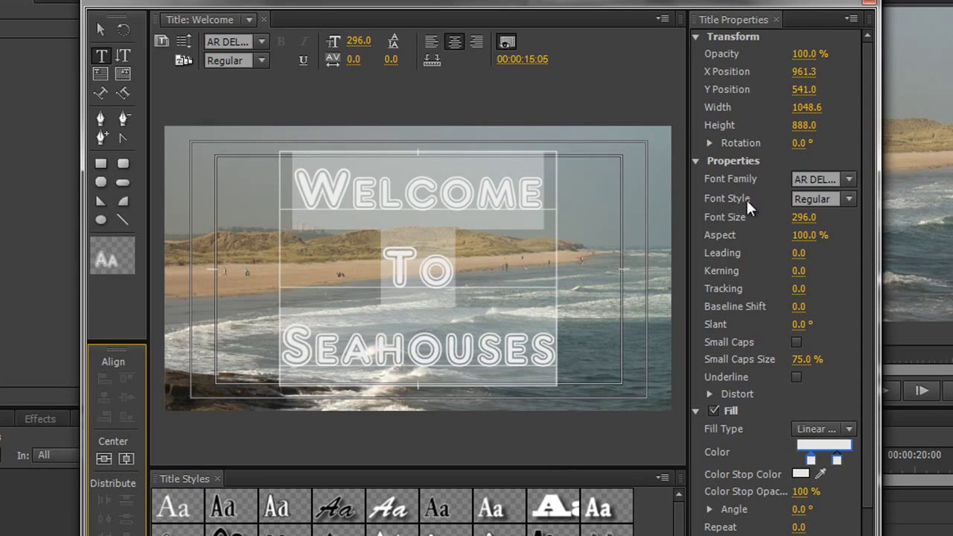
Step: Scrub the title to font size 303, leading -108, kerning -4 and tracking 13
{"action": "left_click_drag", "start_coordinate": [804, 218], "coordinate": [817, 247]}
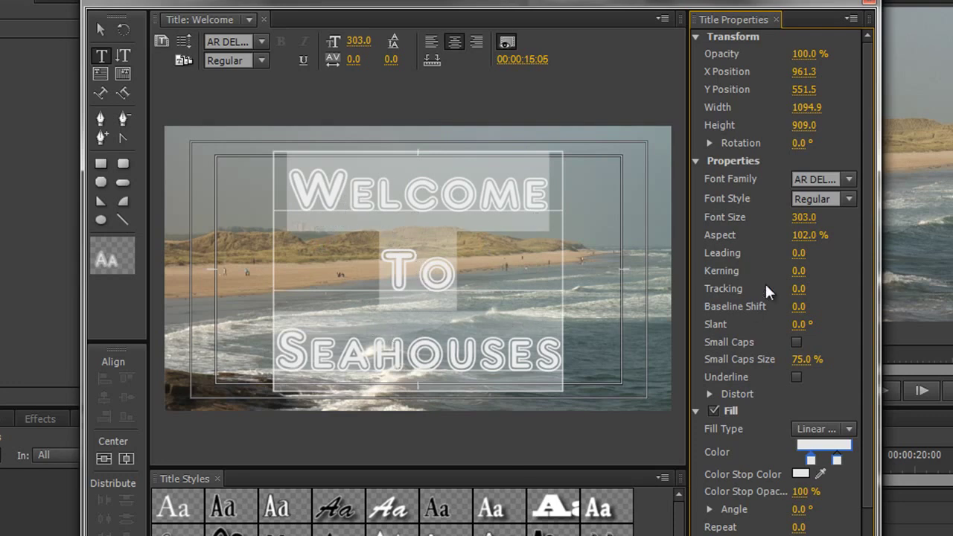
{"action": "left_click_drag", "start_coordinate": [799, 257], "coordinate": [733, 277]}
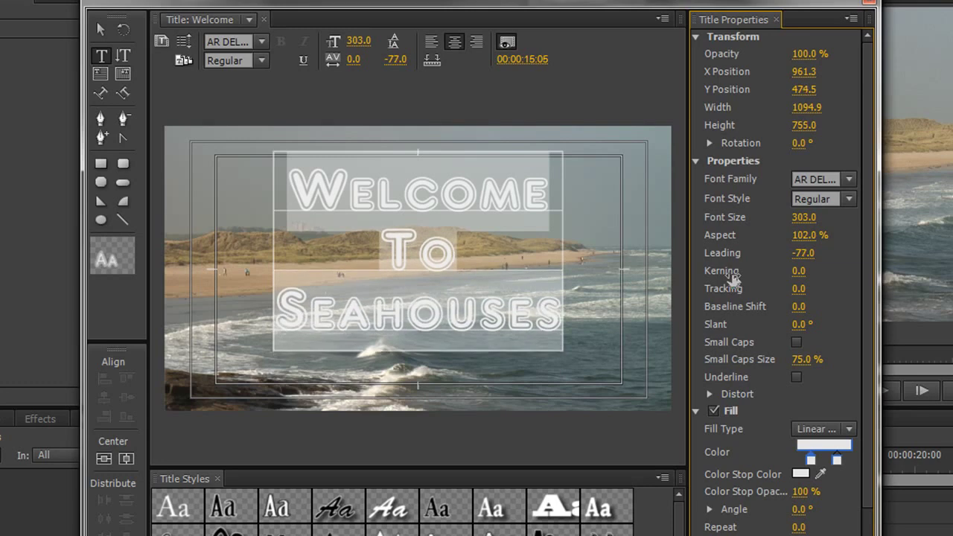
{"action": "left_click_drag", "start_coordinate": [733, 278], "coordinate": [717, 297]}
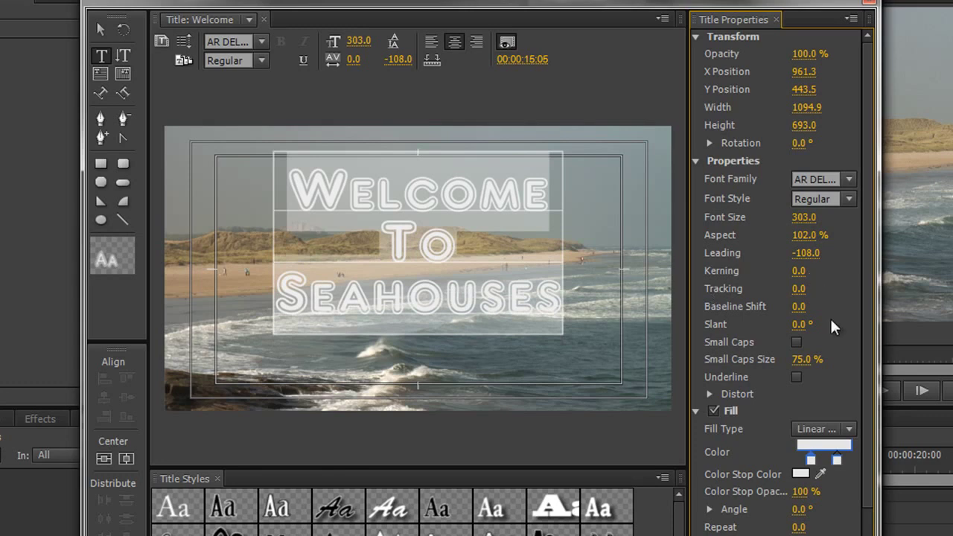
{"action": "left_click_drag", "start_coordinate": [799, 272], "coordinate": [808, 292]}
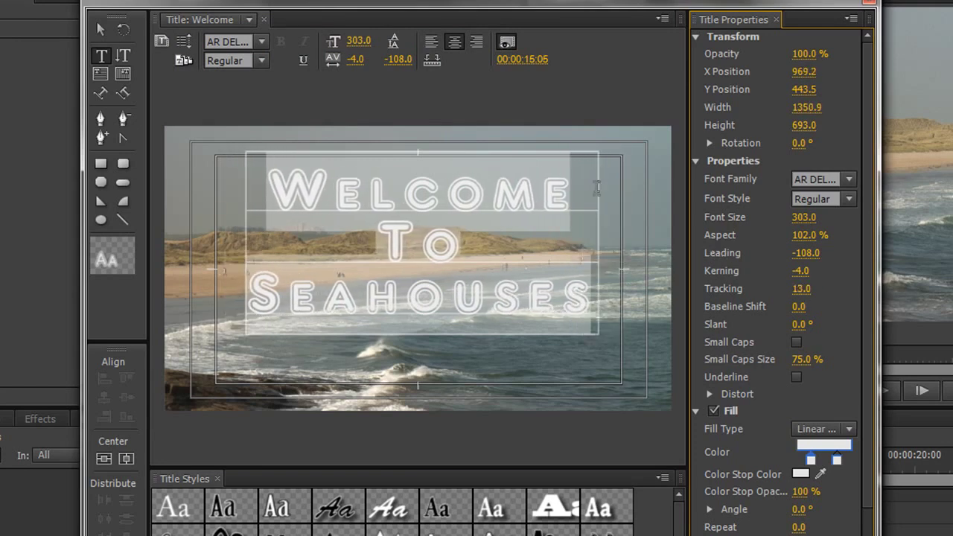
Step: Try left alignment and wider tracking, then return to centre alignment with tracking 0
{"action": "left_click", "coordinate": [430, 42]}
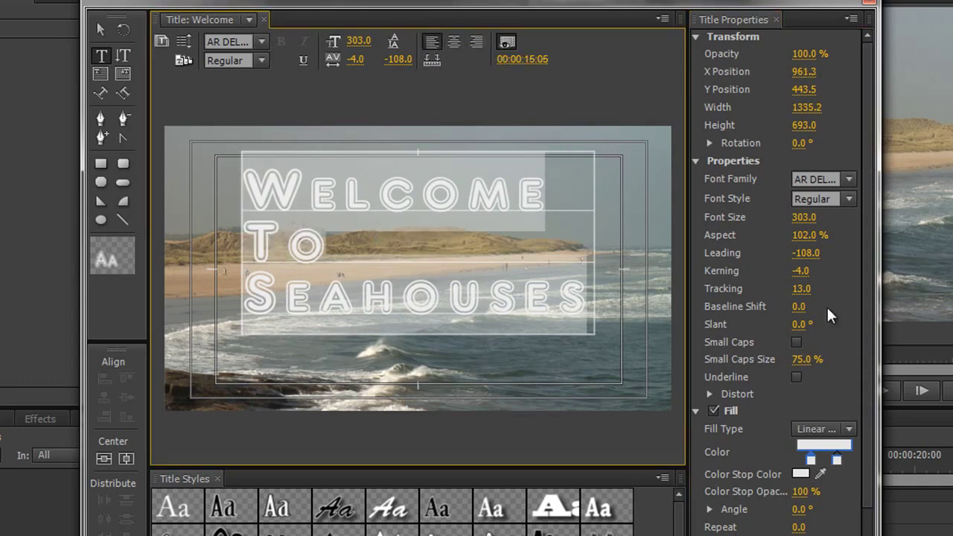
{"action": "mouse_move", "coordinate": [800, 289]}
{"action": "left_mouse_down"}
{"action": "mouse_move", "coordinate": [803, 298]}
{"action": "mouse_move", "coordinate": [784, 297]}
{"action": "left_mouse_up"}
{"action": "left_click", "coordinate": [453, 42]}
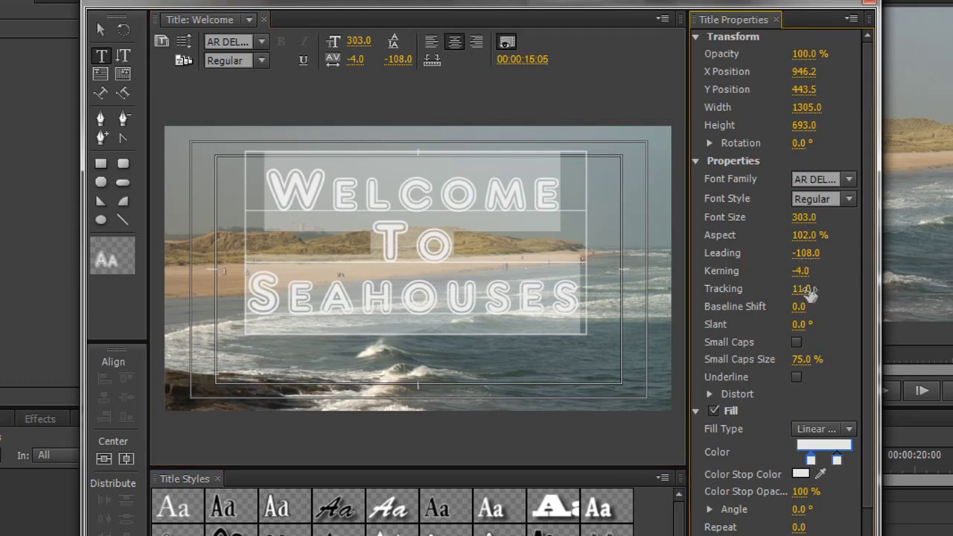
{"action": "mouse_move", "coordinate": [822, 297]}
{"action": "left_mouse_down"}
{"action": "mouse_move", "coordinate": [833, 296]}
{"action": "mouse_move", "coordinate": [809, 293]}
{"action": "left_mouse_up"}
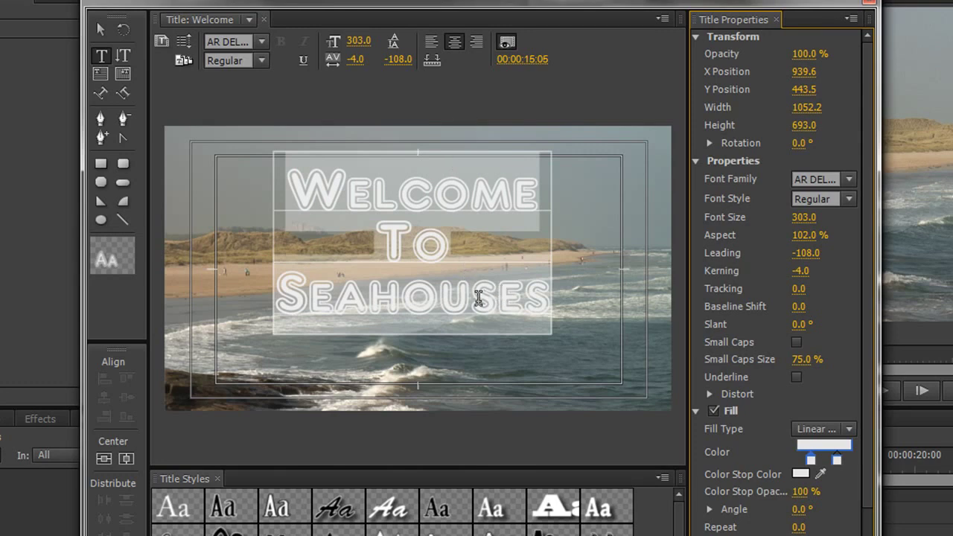
Step: Try shrinking and raising WELCOME's final E, then restore baseline shift 0 and size 303
{"action": "left_click", "coordinate": [532, 232]}
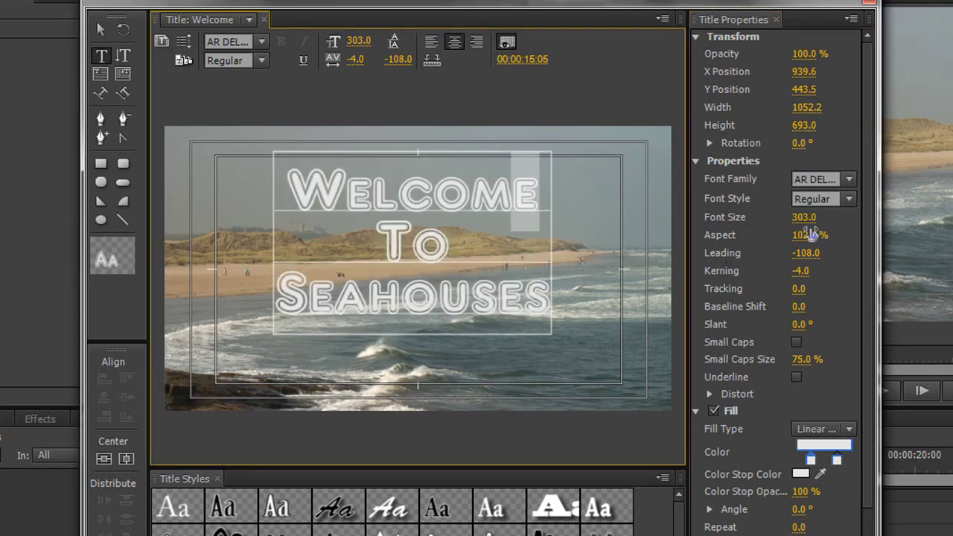
{"action": "left_click_drag", "start_coordinate": [803, 222], "coordinate": [676, 268]}
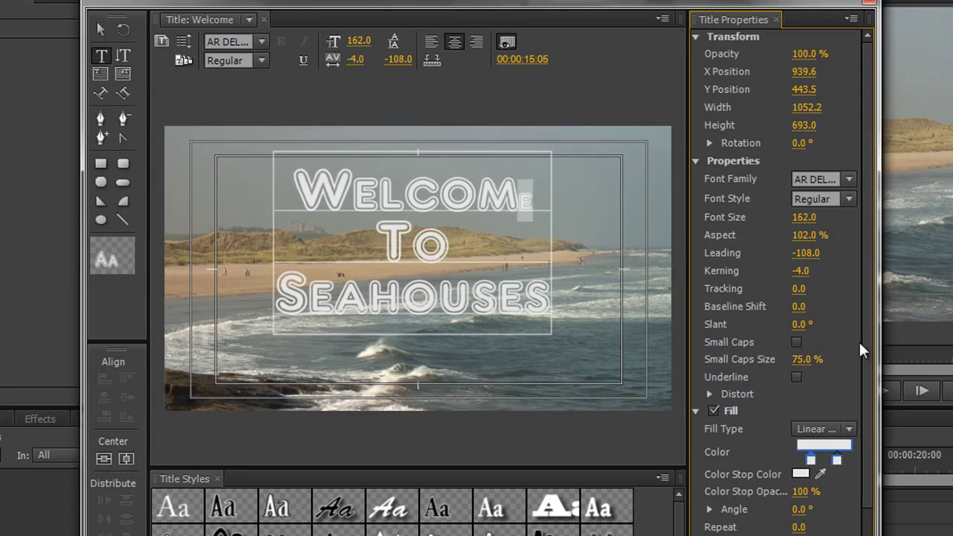
{"action": "left_click_drag", "start_coordinate": [798, 306], "coordinate": [885, 289]}
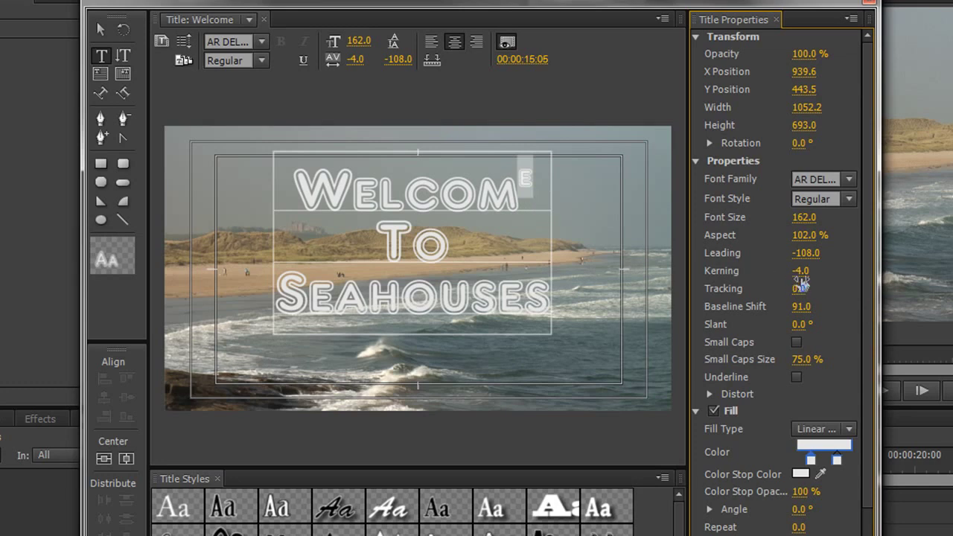
{"action": "left_click", "coordinate": [804, 306]}
{"action": "type", "text": "0"}
{"action": "key", "text": "Return"}
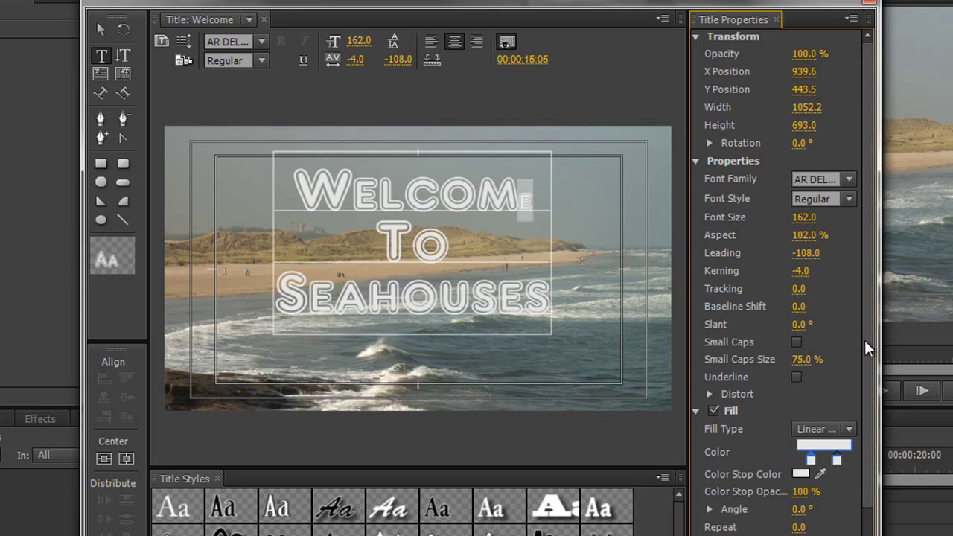
{"action": "left_click", "coordinate": [798, 218]}
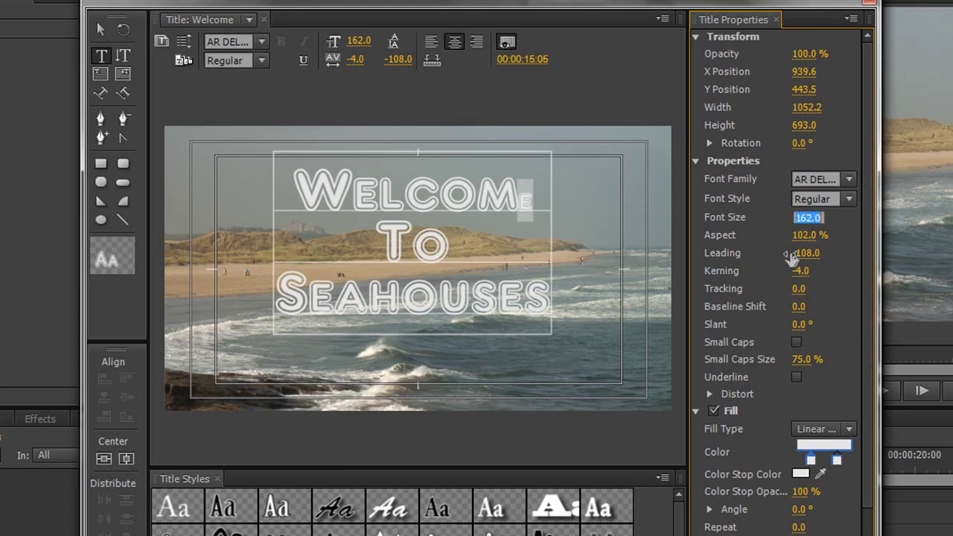
{"action": "type", "text": "303"}
{"action": "key", "text": "Return"}
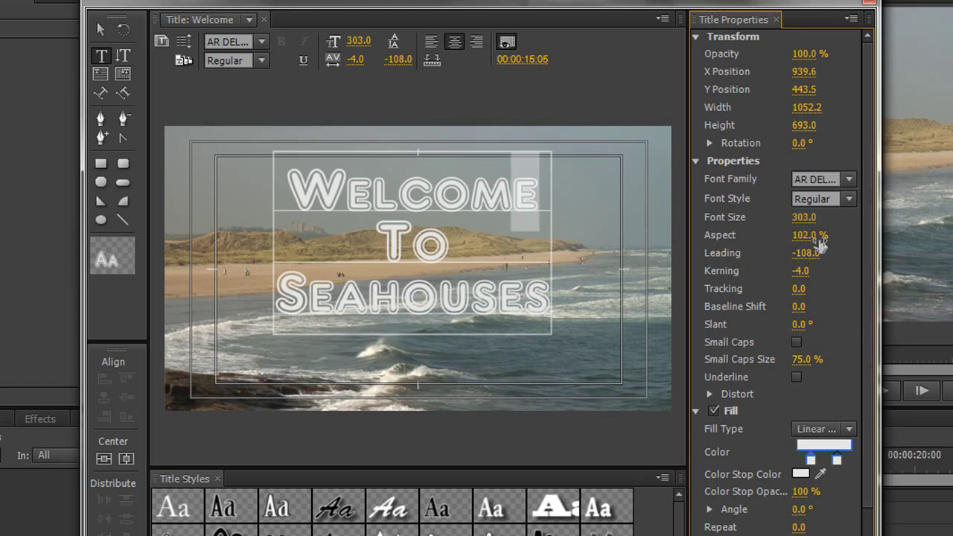
Step: Slant the final E, then reset its slant to 0°
{"action": "left_click_drag", "start_coordinate": [798, 325], "coordinate": [831, 344]}
{"action": "left_click", "coordinate": [802, 325]}
{"action": "type", "text": "0"}
{"action": "key", "text": "Return"}
{"action": "left_click", "coordinate": [488, 260]}
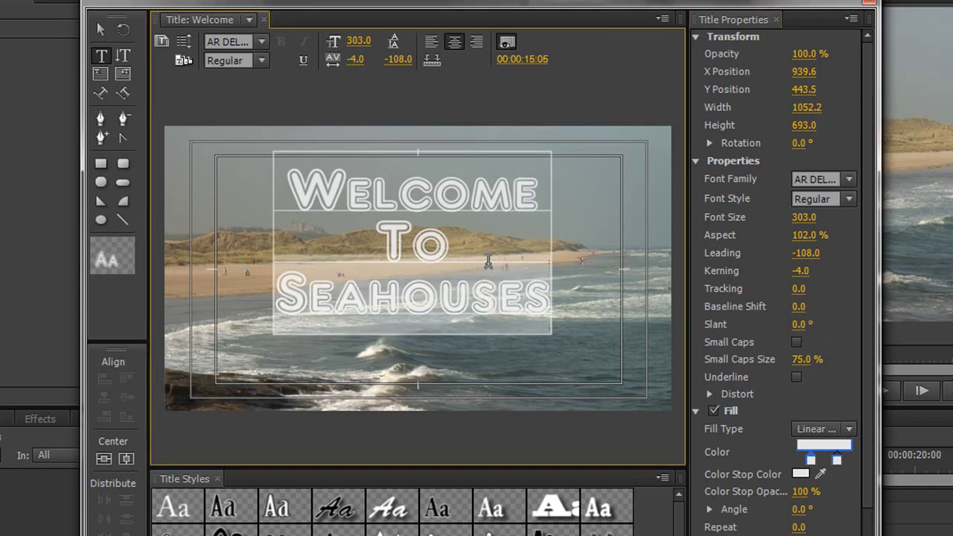
Step: Select all three title lines and slant them to 2.0°
{"action": "double_click", "coordinate": [411, 214]}
{"action": "left_click", "coordinate": [308, 202]}
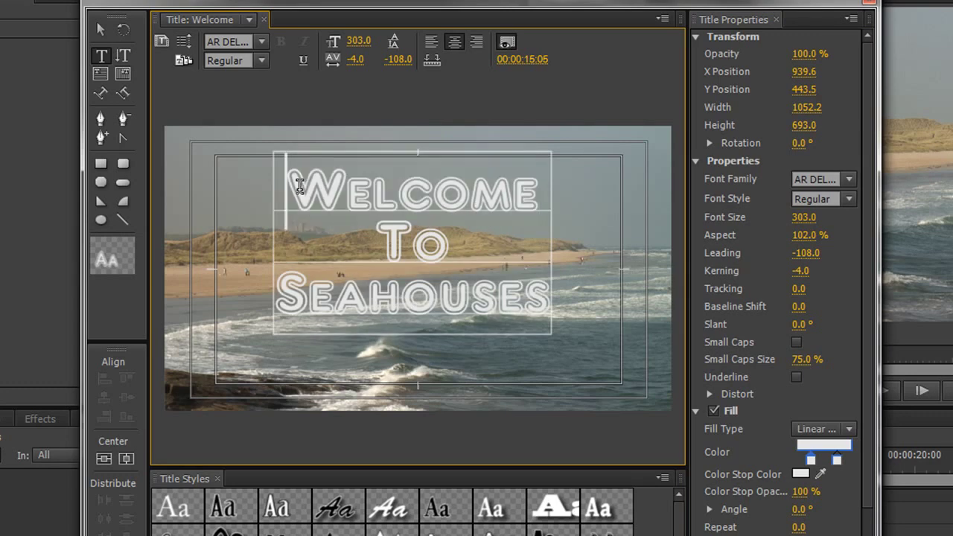
{"action": "key", "text": "ctrl+a"}
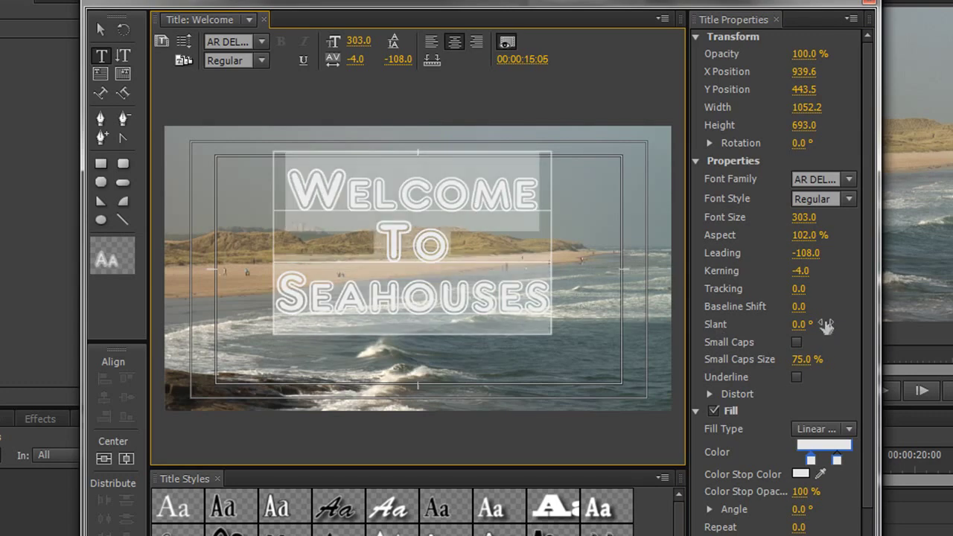
{"action": "left_click", "coordinate": [803, 326]}
{"action": "mouse_move", "coordinate": [819, 332]}
{"action": "left_mouse_down"}
{"action": "mouse_move", "coordinate": [794, 340]}
{"action": "mouse_move", "coordinate": [810, 340]}
{"action": "left_mouse_up"}
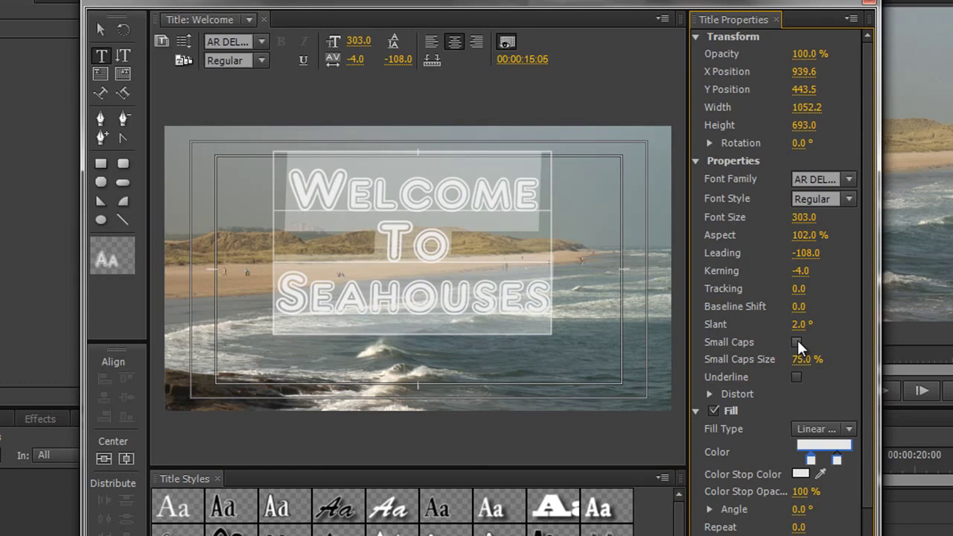
Step: Toggle Small Caps on and off twice, leaving it off
{"action": "left_click", "coordinate": [797, 342]}
{"action": "left_click", "coordinate": [797, 342]}
{"action": "left_click", "coordinate": [797, 341]}
{"action": "left_click", "coordinate": [796, 342]}
{"action": "left_click", "coordinate": [815, 179]}
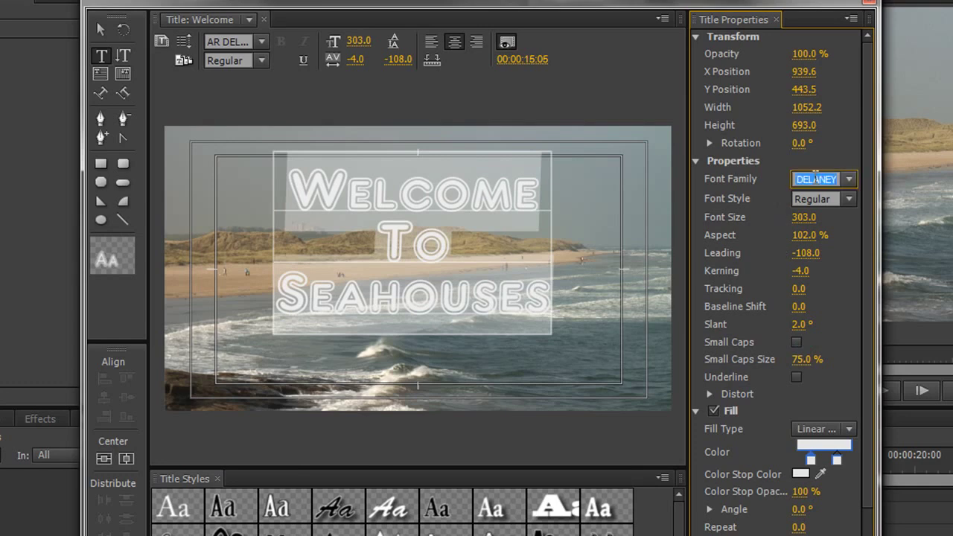
Step: Change the font to AR ESSENCE and turn on small caps at 74% size
{"action": "key", "text": "Down"}
{"action": "key", "text": "Down"}
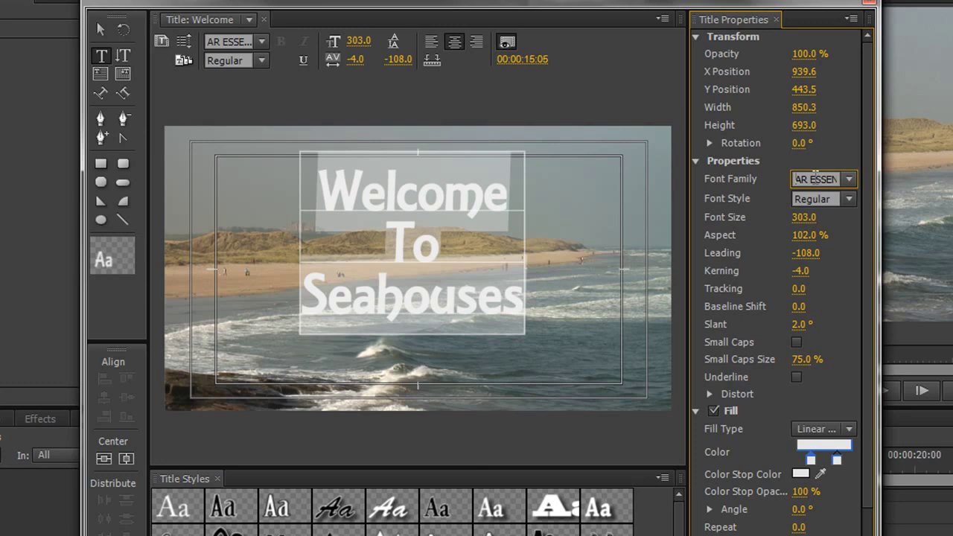
{"action": "left_click", "coordinate": [797, 339]}
{"action": "left_click", "coordinate": [797, 340]}
{"action": "left_click", "coordinate": [797, 342]}
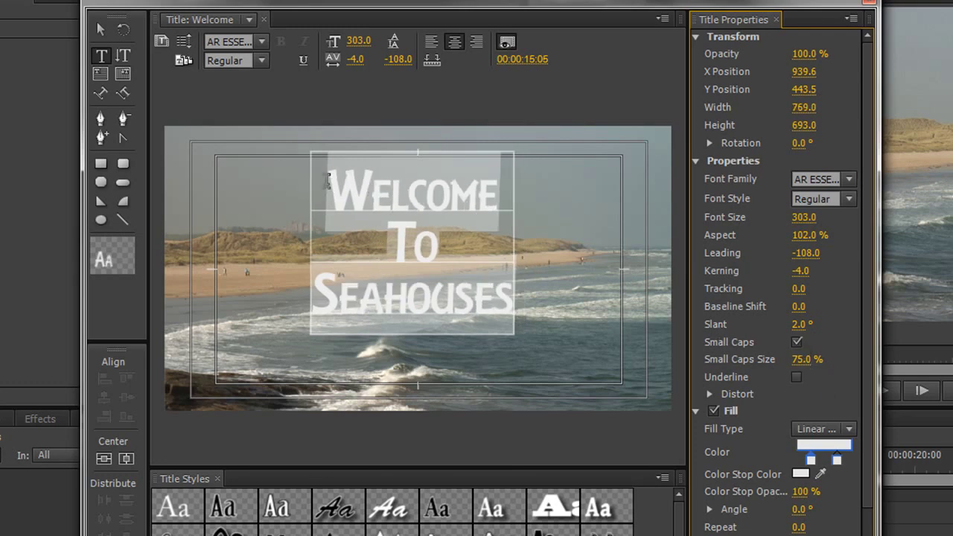
{"action": "mouse_move", "coordinate": [803, 360]}
{"action": "left_mouse_down"}
{"action": "mouse_move", "coordinate": [786, 366]}
{"action": "mouse_move", "coordinate": [804, 366]}
{"action": "left_mouse_up"}
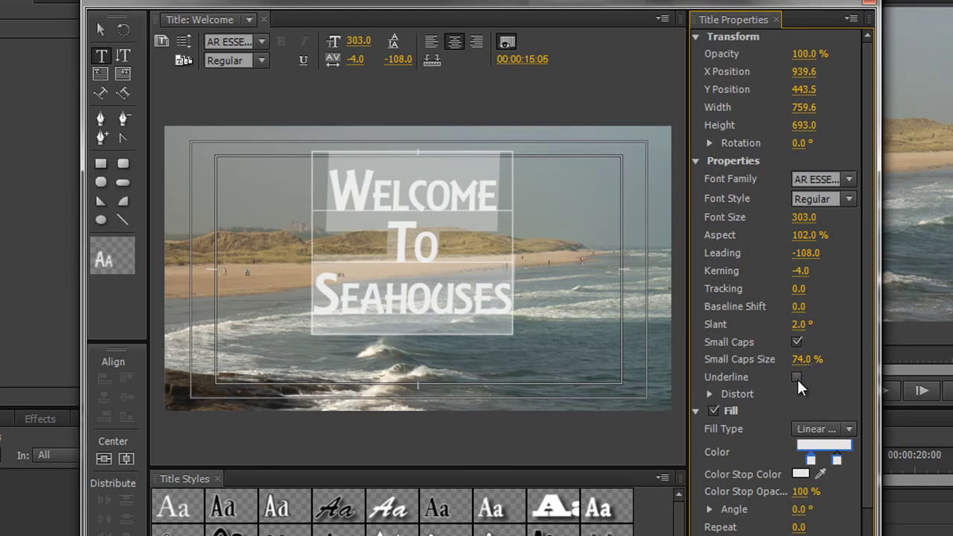
Step: Try an underline, remove it, and re-centre the title vertically
{"action": "left_click", "coordinate": [796, 377]}
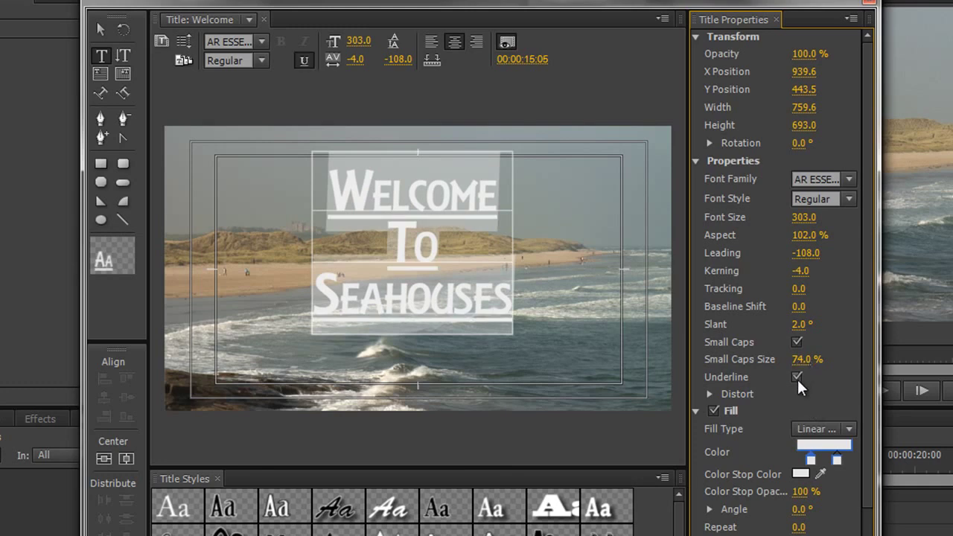
{"action": "left_click", "coordinate": [796, 378]}
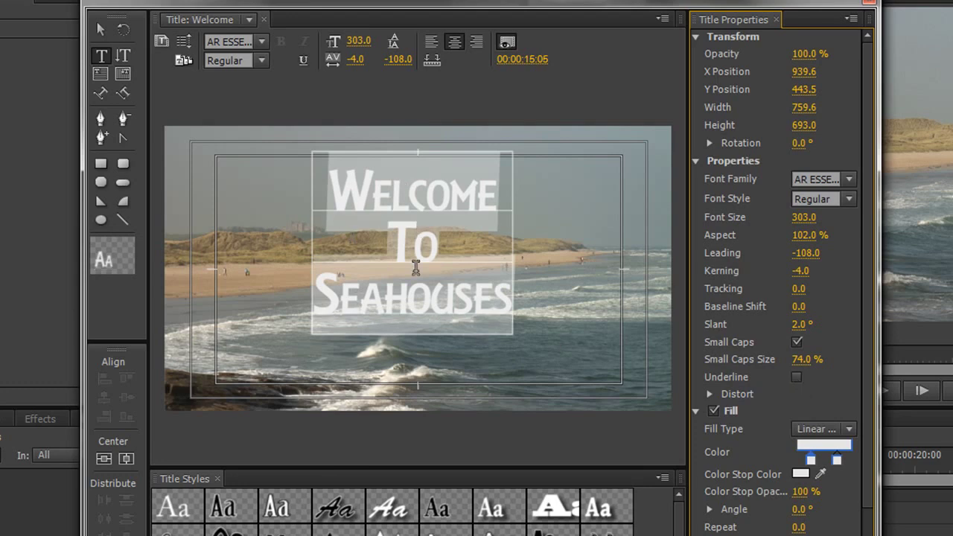
{"action": "left_click", "coordinate": [106, 457]}
Step: Centre the title horizontally and try a horizontal skew under Distort
{"action": "left_click", "coordinate": [126, 459]}
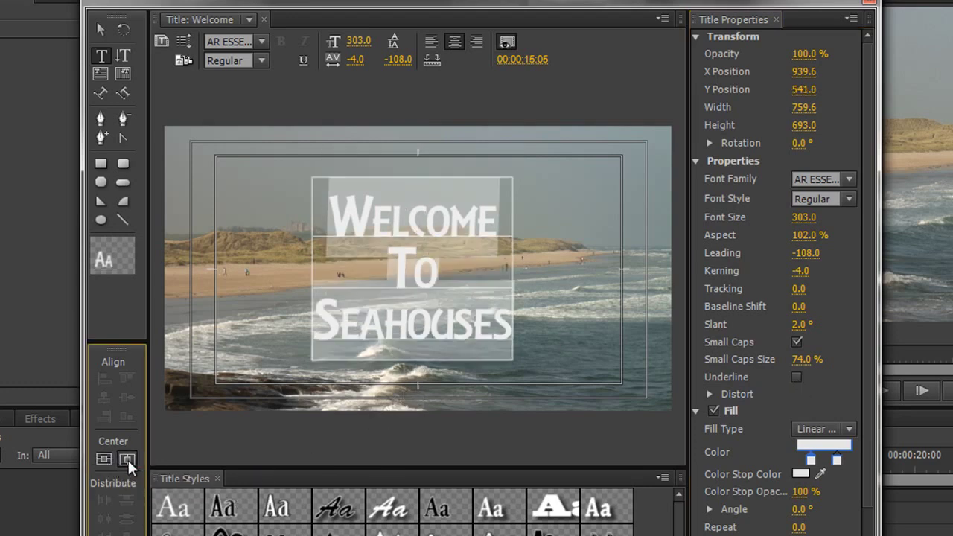
{"action": "left_click", "coordinate": [710, 393]}
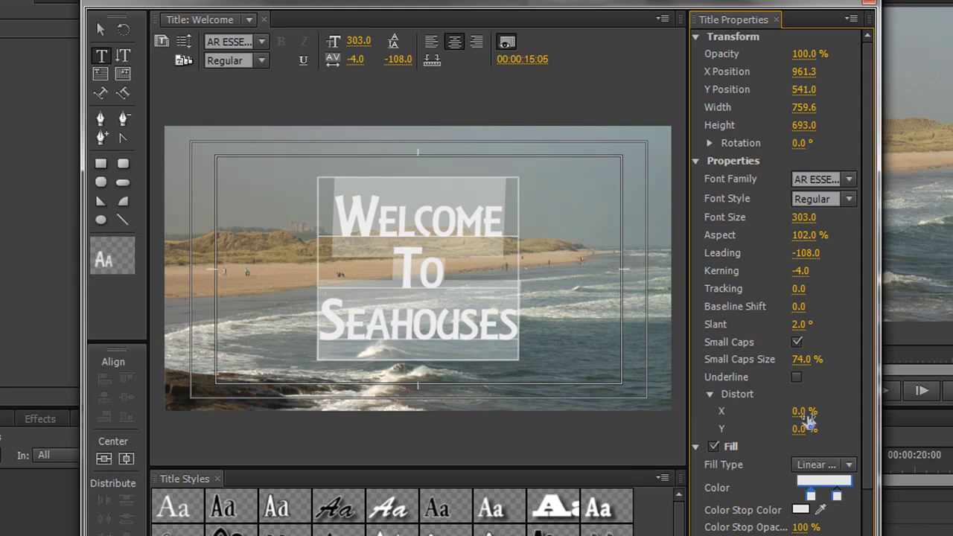
{"action": "mouse_move", "coordinate": [804, 414]}
{"action": "left_mouse_down"}
{"action": "mouse_move", "coordinate": [851, 412]}
{"action": "mouse_move", "coordinate": [733, 402]}
{"action": "mouse_move", "coordinate": [853, 414]}
{"action": "mouse_move", "coordinate": [775, 404]}
{"action": "mouse_move", "coordinate": [791, 405]}
{"action": "mouse_move", "coordinate": [802, 432]}
{"action": "mouse_move", "coordinate": [854, 433]}
{"action": "mouse_move", "coordinate": [764, 434]}
{"action": "mouse_move", "coordinate": [807, 431]}
{"action": "left_mouse_up"}
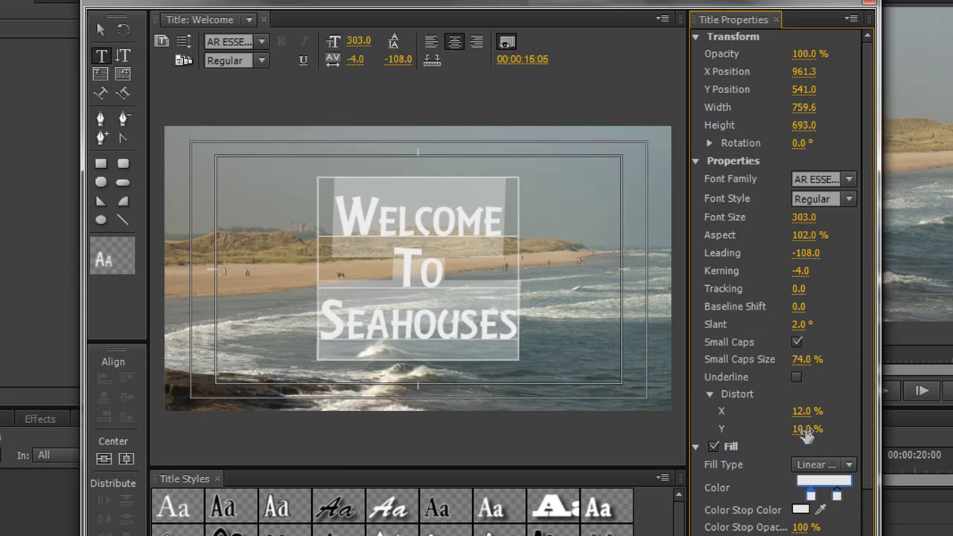
Step: Reset the Distort X and Y values both to 0%
{"action": "left_click", "coordinate": [802, 411]}
{"action": "type", "text": "0"}
{"action": "key", "text": "Tab"}
{"action": "type", "text": "0"}
{"action": "key", "text": "Return"}
Step: Switch the title's fill type from Linear Gradient to Solid
{"action": "scroll", "coordinate": [829, 394], "scroll_direction": "down", "scroll_amount": 4}
{"action": "left_click_drag", "start_coordinate": [872, 265], "coordinate": [871, 464]}
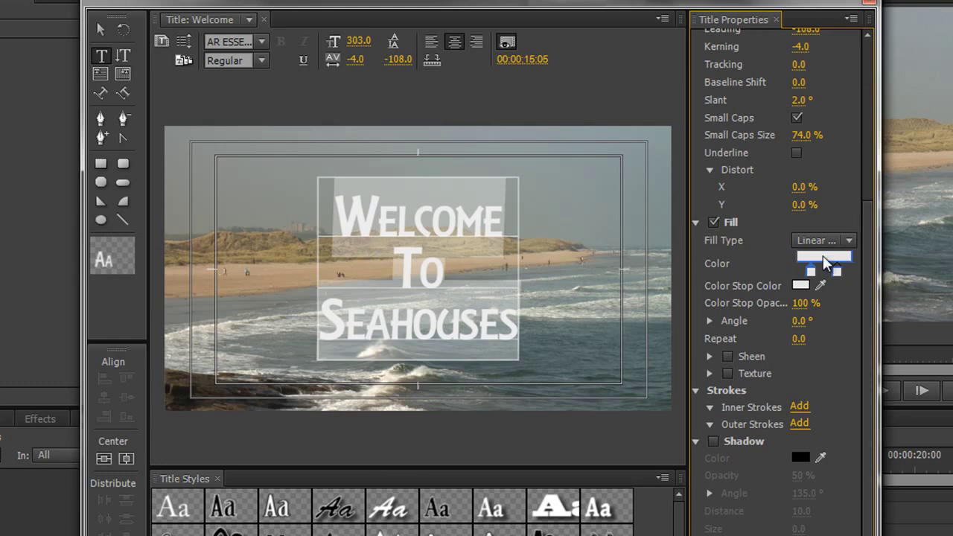
{"action": "left_click", "coordinate": [850, 241]}
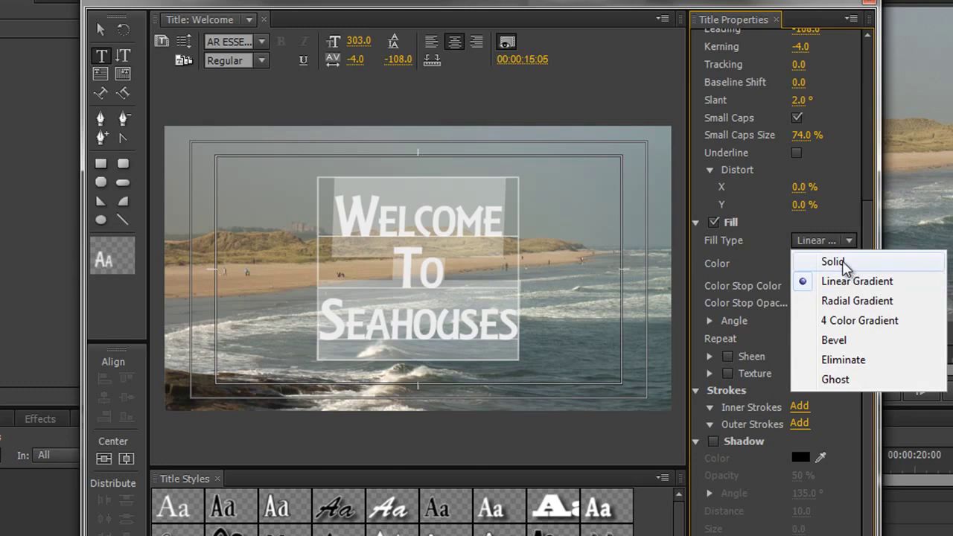
{"action": "left_click", "coordinate": [832, 262]}
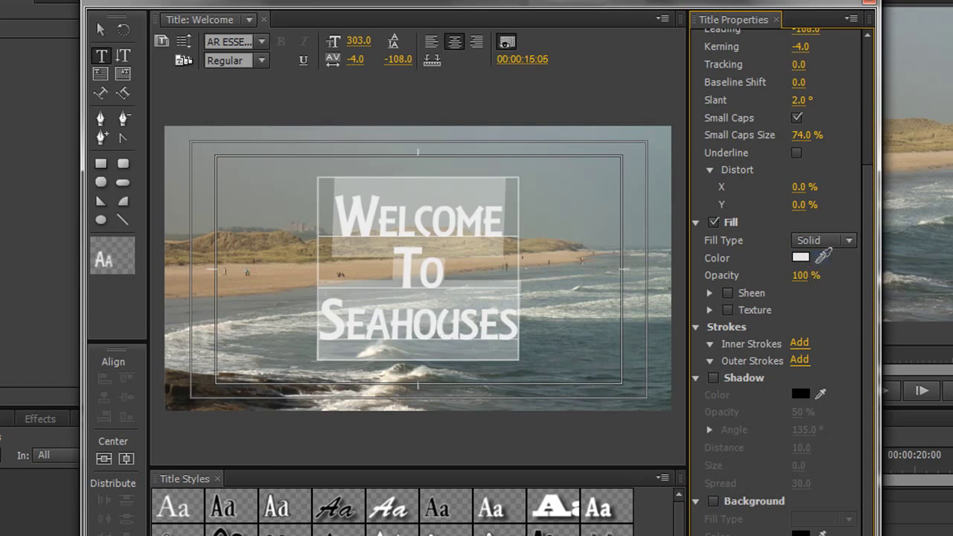
{"action": "left_click_drag", "start_coordinate": [824, 255], "coordinate": [609, 372]}
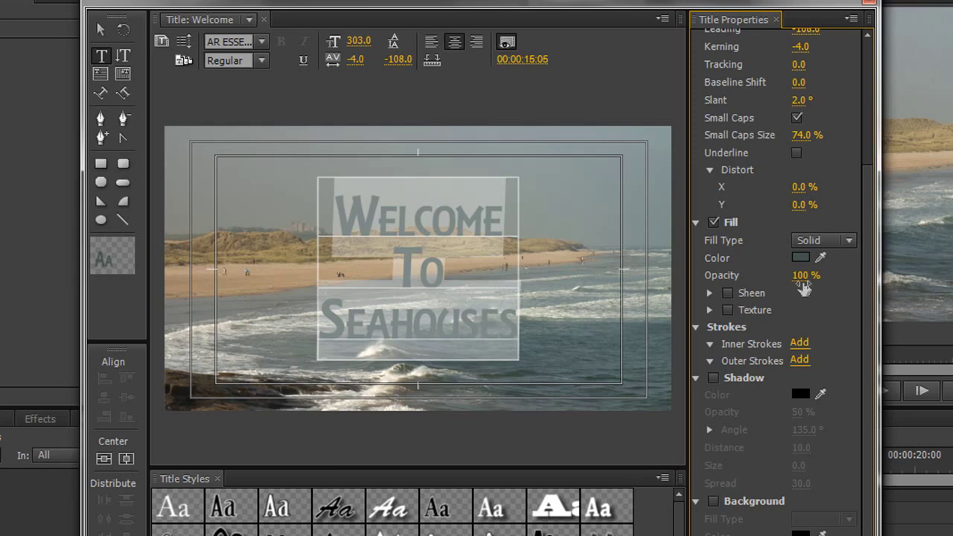
{"action": "left_click", "coordinate": [800, 257]}
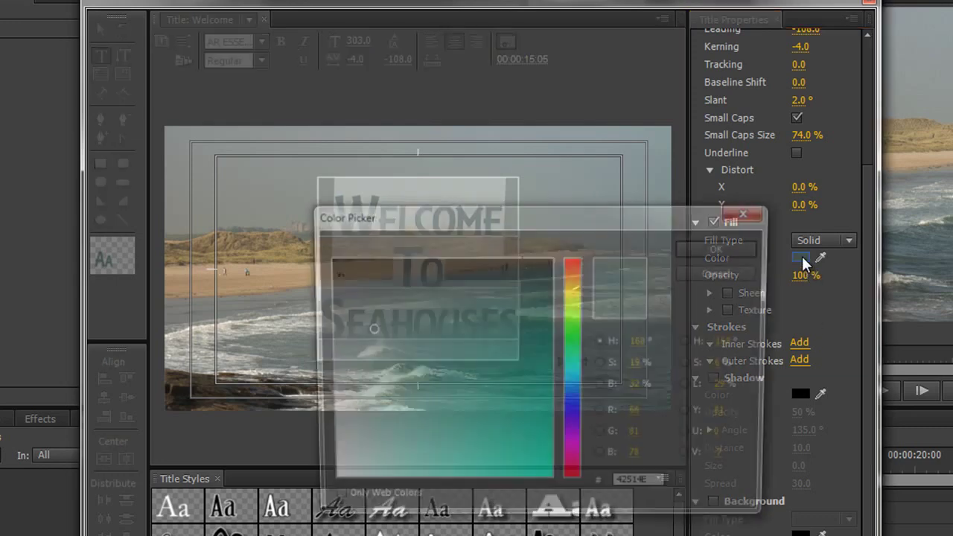
{"action": "left_click_drag", "start_coordinate": [578, 222], "coordinate": [839, 121]}
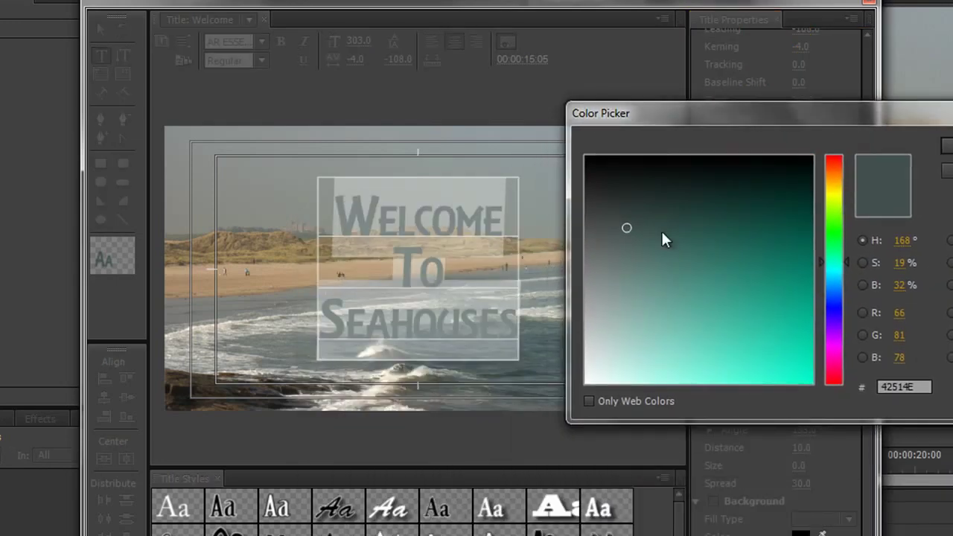
{"action": "left_click_drag", "start_coordinate": [666, 228], "coordinate": [706, 287]}
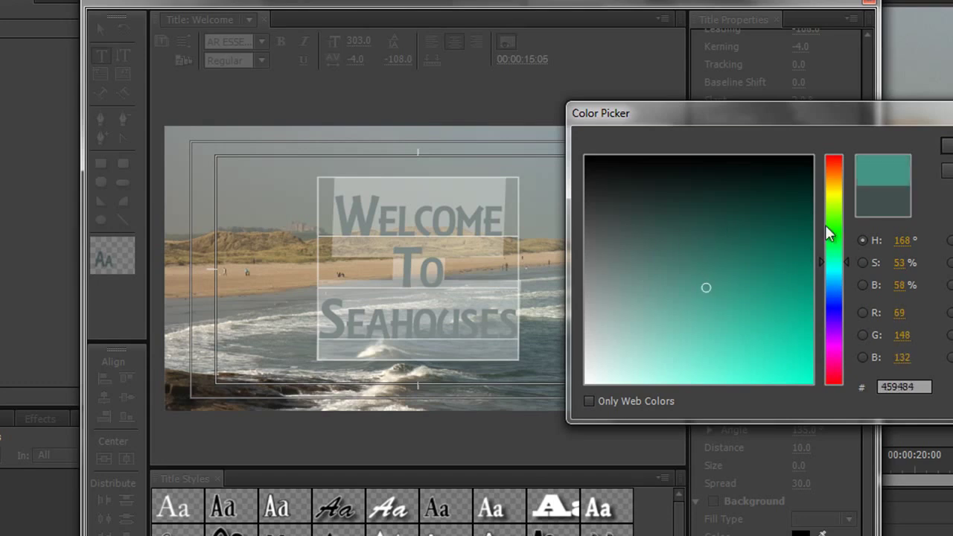
{"action": "left_click", "coordinate": [945, 145]}
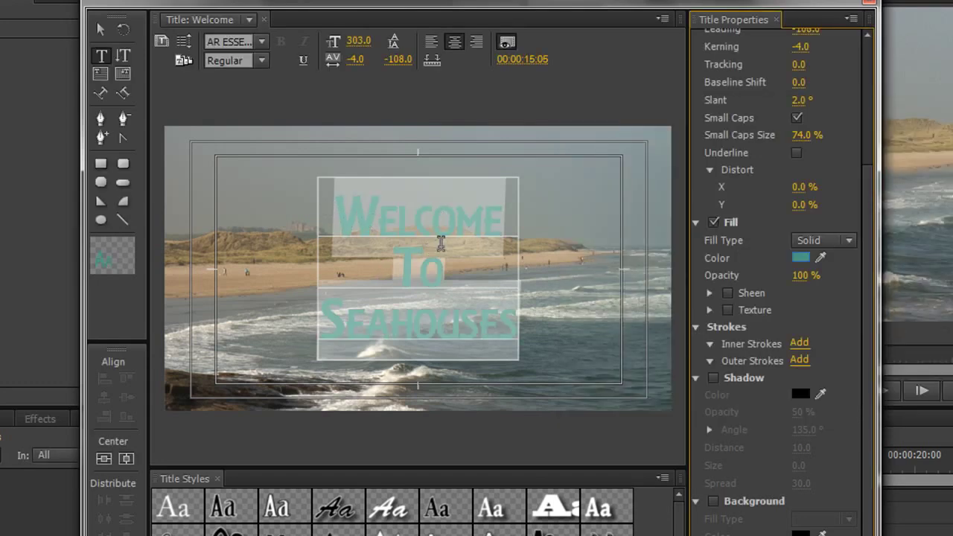
{"action": "left_click", "coordinate": [801, 257]}
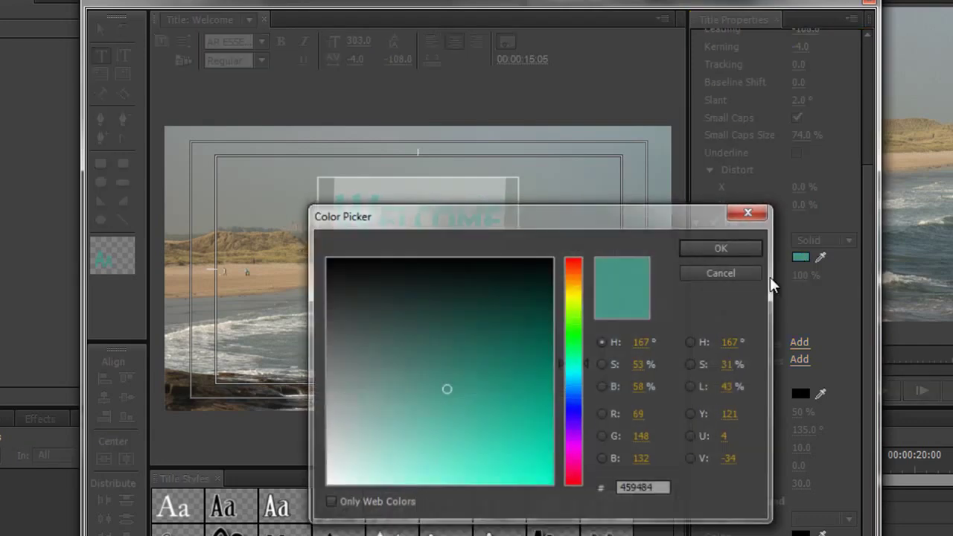
{"action": "left_click_drag", "start_coordinate": [402, 315], "coordinate": [325, 484]}
{"action": "left_click", "coordinate": [741, 248]}
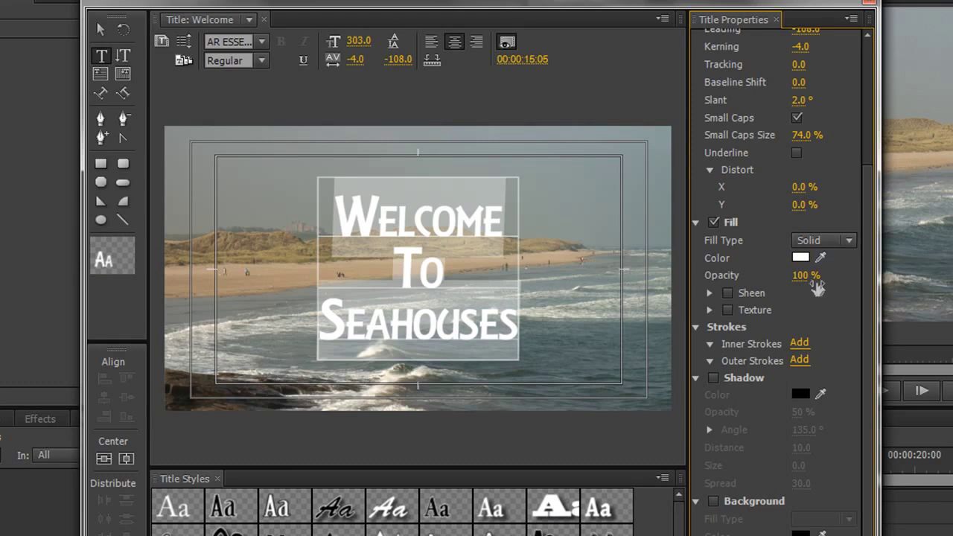
{"action": "left_click_drag", "start_coordinate": [804, 282], "coordinate": [846, 297]}
{"action": "left_click", "coordinate": [848, 240]}
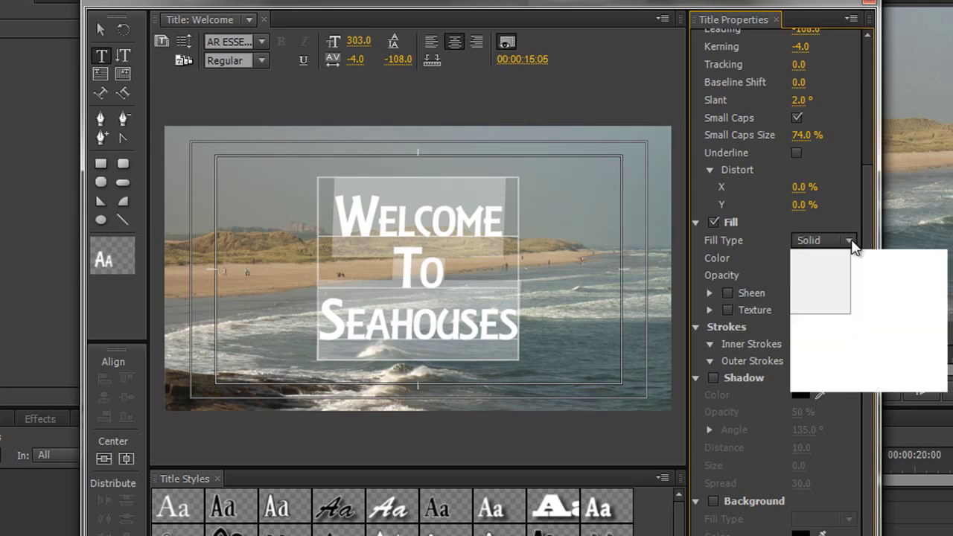
Step: Switch the fill to Linear Gradient and make the first colour stop bright red
{"action": "left_click", "coordinate": [852, 282]}
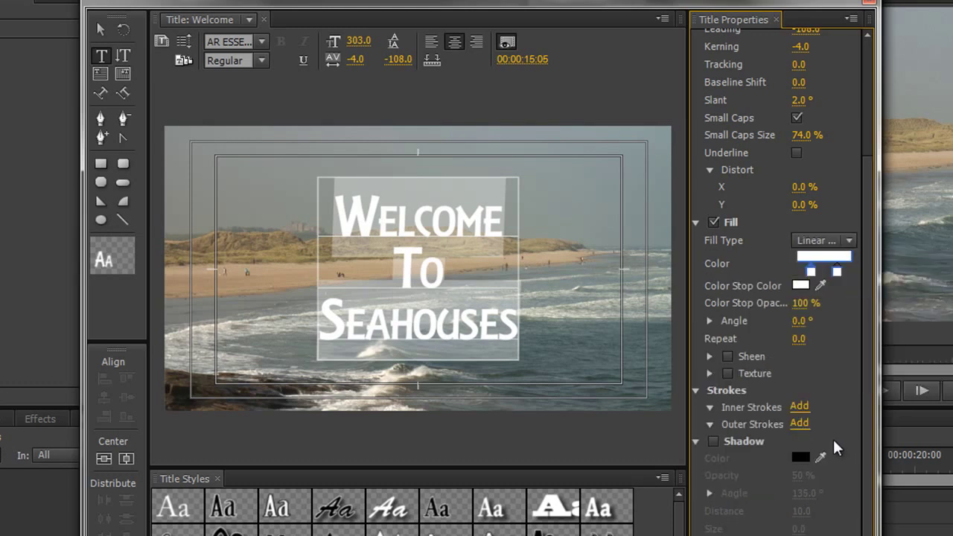
{"action": "left_click", "coordinate": [800, 285]}
{"action": "left_click_drag", "start_coordinate": [528, 362], "coordinate": [544, 479]}
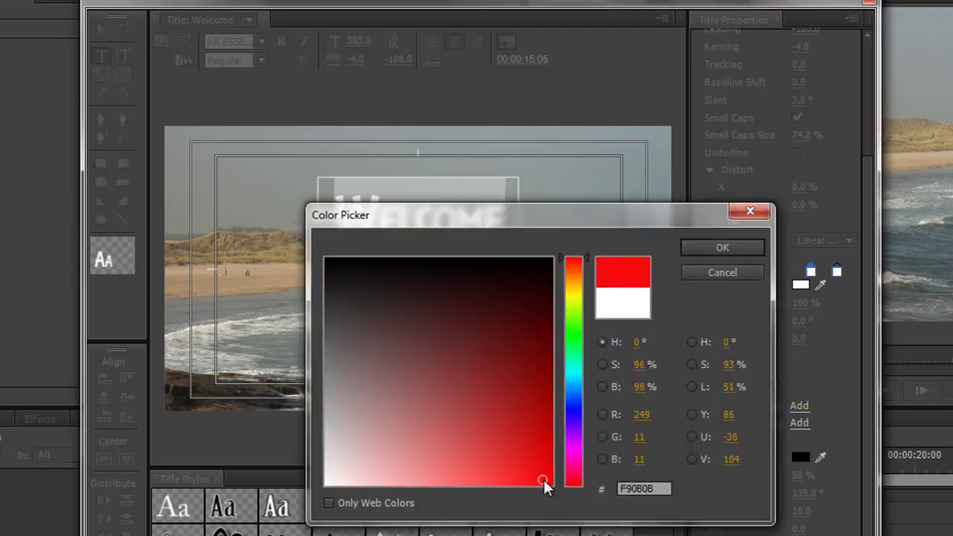
{"action": "left_click", "coordinate": [746, 246]}
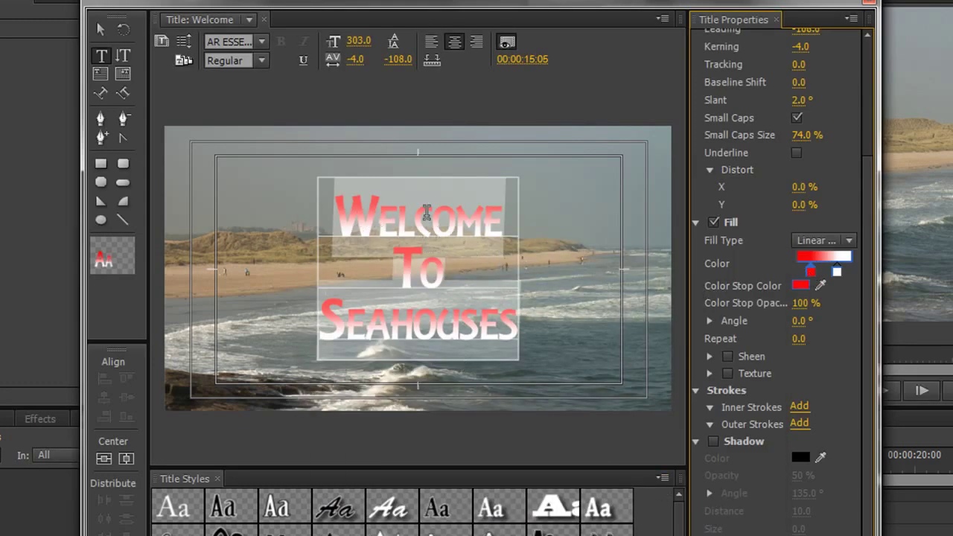
{"action": "mouse_move", "coordinate": [812, 274]}
{"action": "left_mouse_down"}
{"action": "mouse_move", "coordinate": [787, 267]}
{"action": "mouse_move", "coordinate": [849, 272]}
{"action": "mouse_move", "coordinate": [812, 274]}
{"action": "left_mouse_up"}
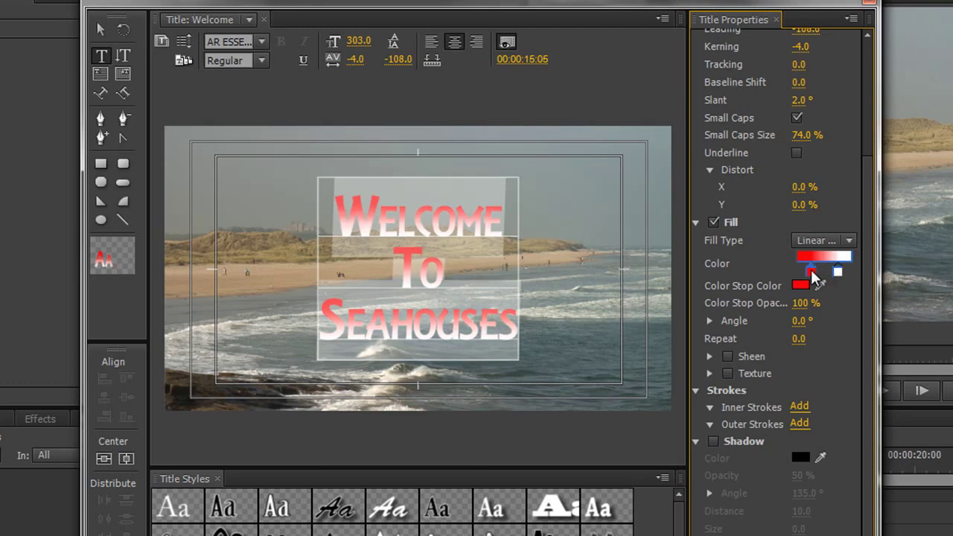
Step: Make the second gradient stop a mid blue (#228ACC)
{"action": "left_click", "coordinate": [837, 273]}
{"action": "left_click", "coordinate": [800, 285]}
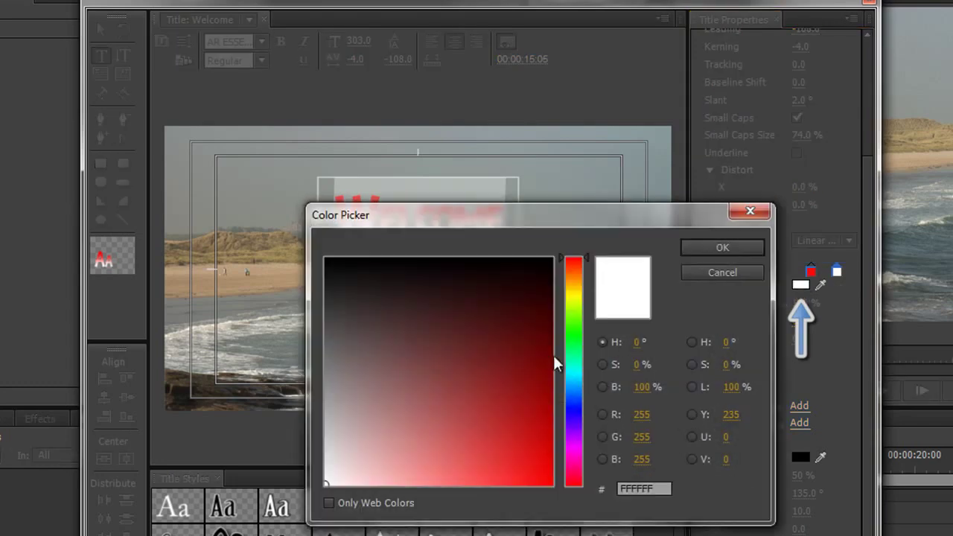
{"action": "mouse_move", "coordinate": [593, 386]}
{"action": "left_mouse_down"}
{"action": "mouse_move", "coordinate": [577, 409]}
{"action": "mouse_move", "coordinate": [578, 385]}
{"action": "left_mouse_up"}
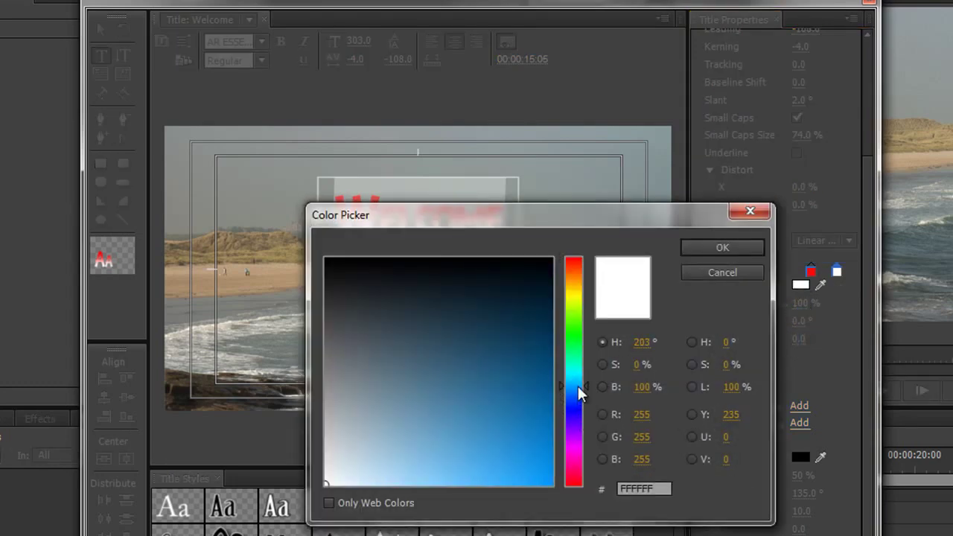
{"action": "left_click", "coordinate": [508, 440]}
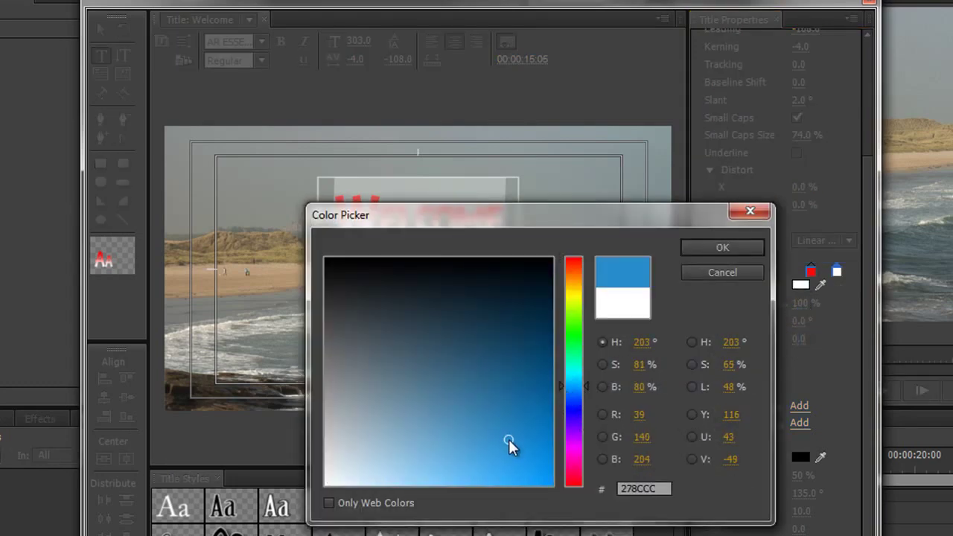
{"action": "left_click", "coordinate": [725, 245]}
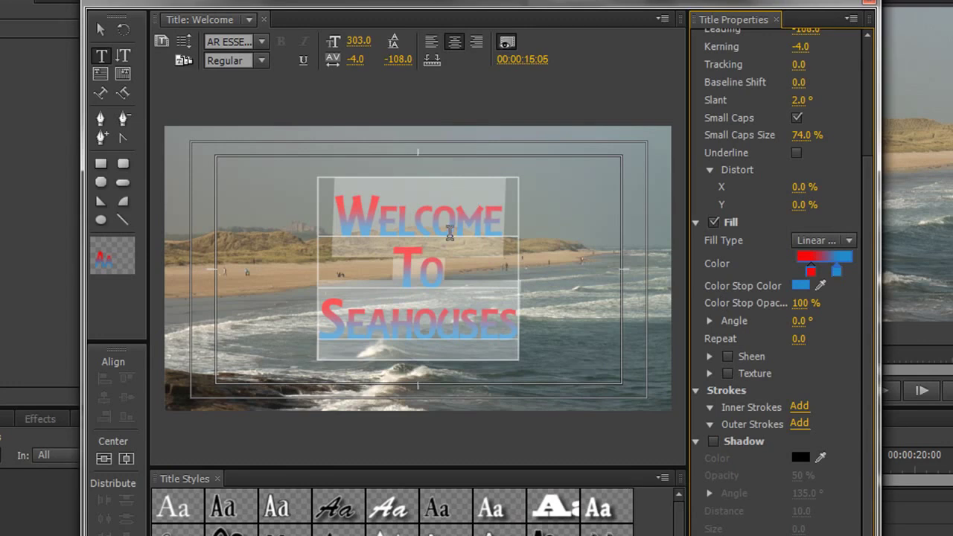
Step: Change the fill to Radial Gradient and shift the stops so the lettering stays mostly red
{"action": "left_click", "coordinate": [848, 240]}
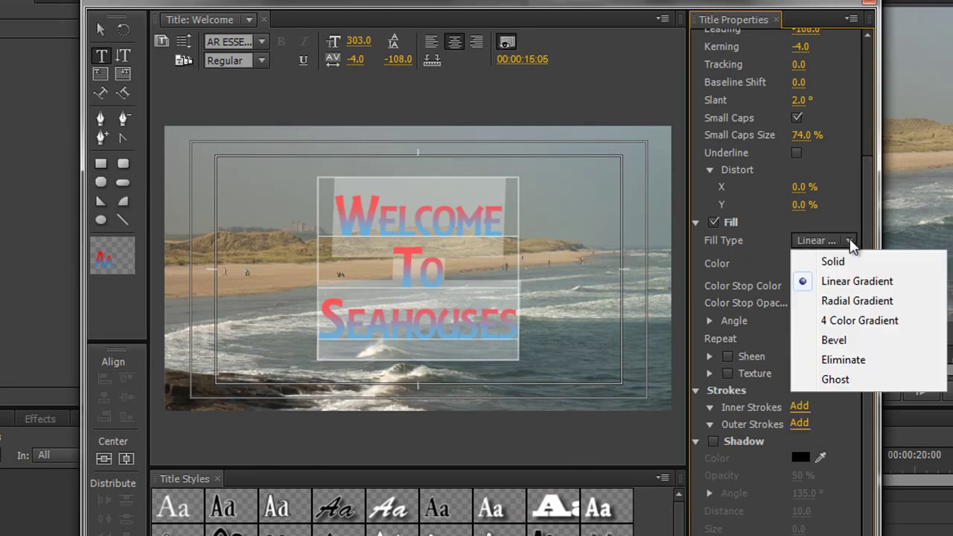
{"action": "left_click", "coordinate": [864, 300]}
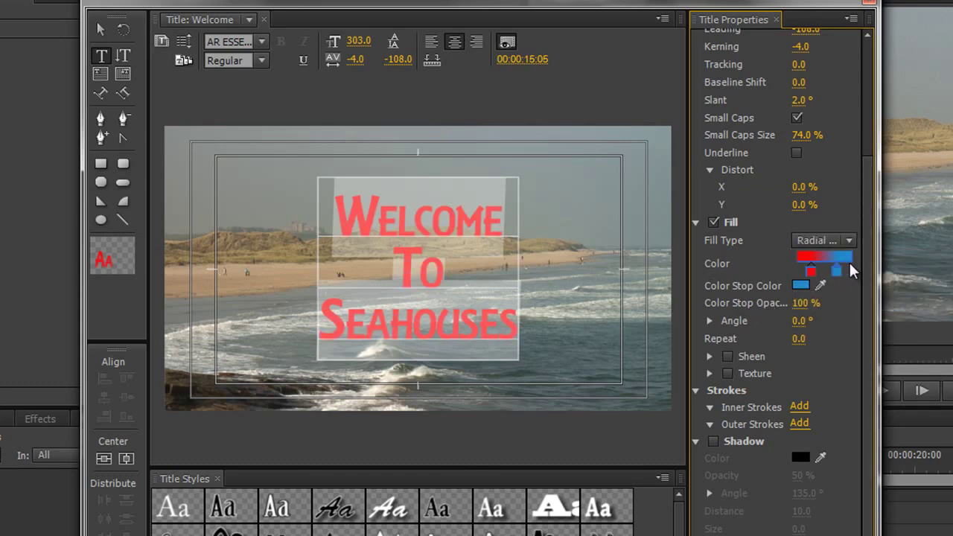
{"action": "left_click_drag", "start_coordinate": [838, 271], "coordinate": [827, 272]}
{"action": "mouse_move", "coordinate": [811, 272]}
{"action": "left_mouse_down"}
{"action": "mouse_move", "coordinate": [831, 268]}
{"action": "mouse_move", "coordinate": [806, 276]}
{"action": "mouse_move", "coordinate": [812, 282]}
{"action": "mouse_move", "coordinate": [798, 272]}
{"action": "mouse_move", "coordinate": [810, 278]}
{"action": "left_mouse_up"}
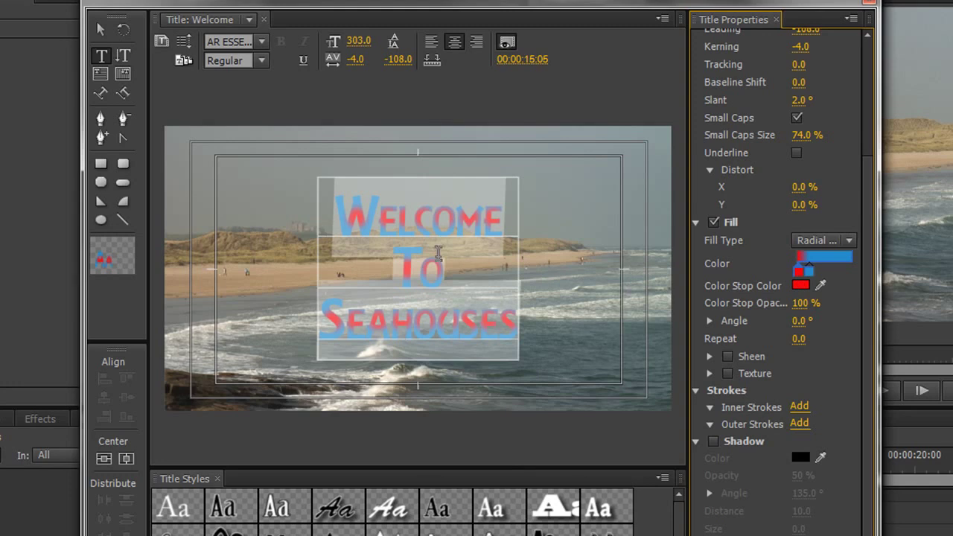
{"action": "mouse_move", "coordinate": [808, 270]}
{"action": "left_mouse_down"}
{"action": "mouse_move", "coordinate": [830, 265]}
{"action": "mouse_move", "coordinate": [803, 275]}
{"action": "left_mouse_up"}
{"action": "left_click", "coordinate": [848, 240]}
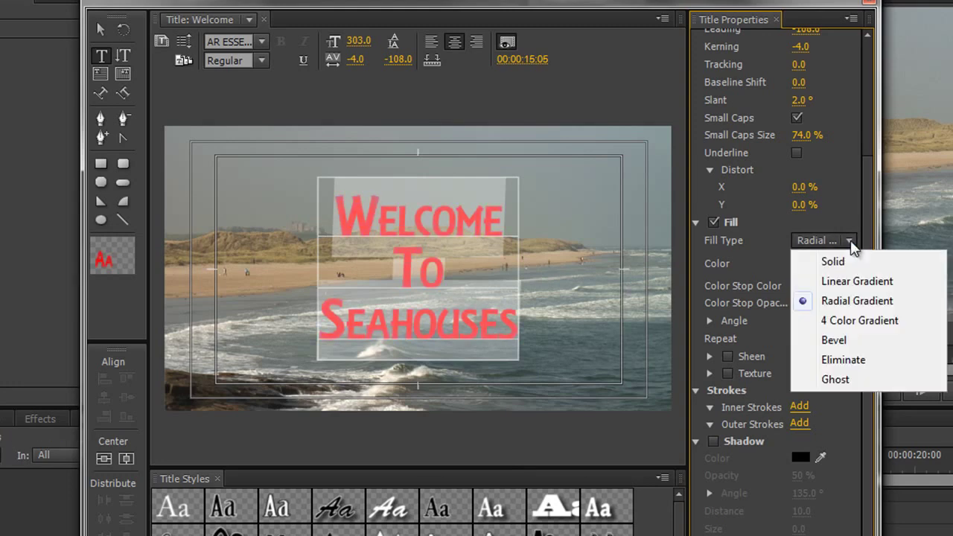
Step: Switch the fill to 4 Color Gradient and make its top-right corner yellow
{"action": "left_click", "coordinate": [838, 323]}
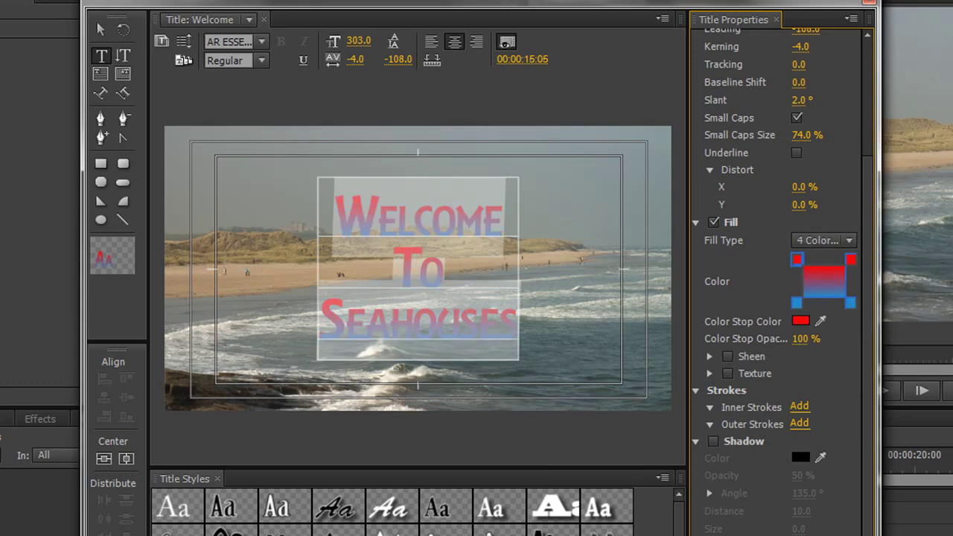
{"action": "left_click", "coordinate": [850, 259]}
{"action": "left_click", "coordinate": [855, 258]}
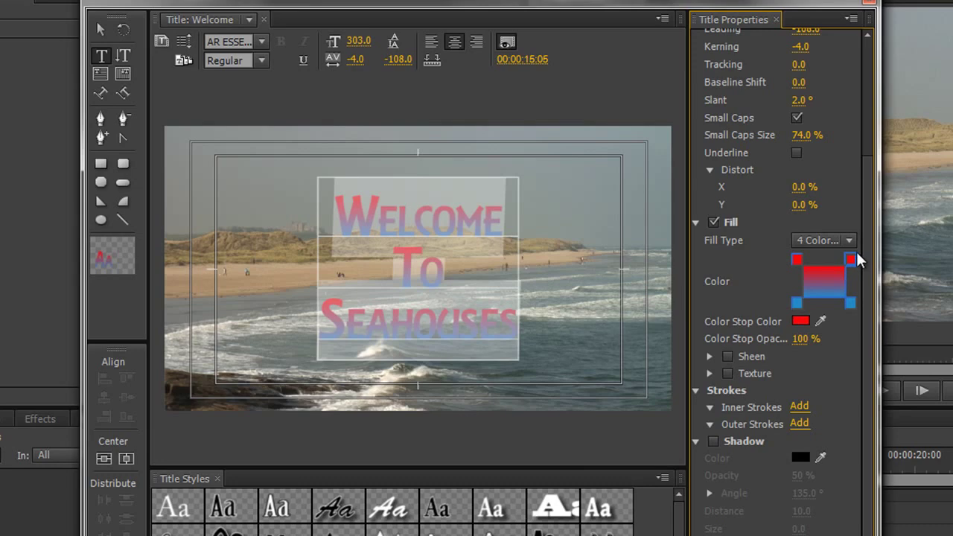
{"action": "left_click", "coordinate": [800, 322]}
{"action": "left_click_drag", "start_coordinate": [578, 317], "coordinate": [575, 287]}
{"action": "mouse_move", "coordinate": [548, 393]}
{"action": "left_mouse_down"}
{"action": "mouse_move", "coordinate": [496, 410]}
{"action": "mouse_move", "coordinate": [494, 456]}
{"action": "left_mouse_up"}
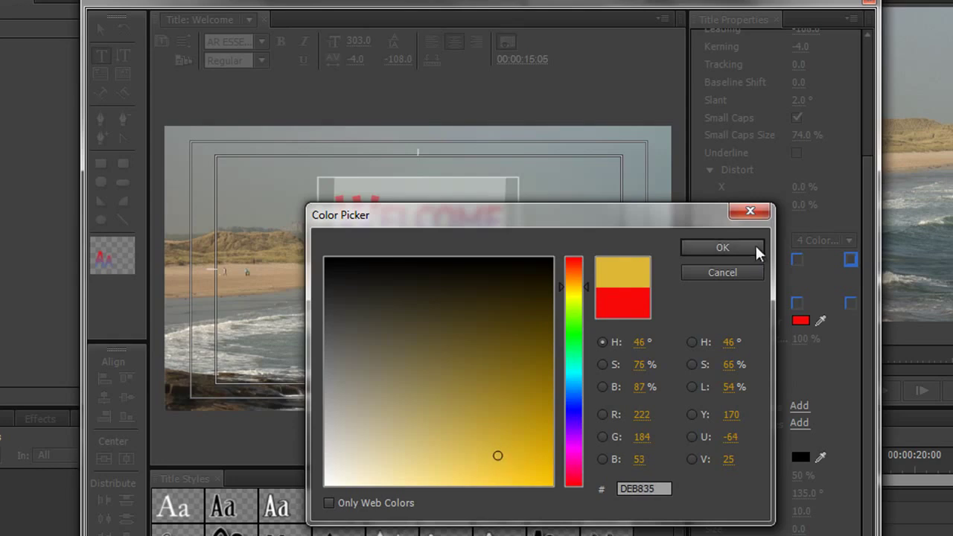
{"action": "left_click", "coordinate": [754, 250]}
Step: Set the gradient's bottom-right corner to magenta (#CC22C2)
{"action": "left_click", "coordinate": [850, 304]}
{"action": "left_click", "coordinate": [802, 322]}
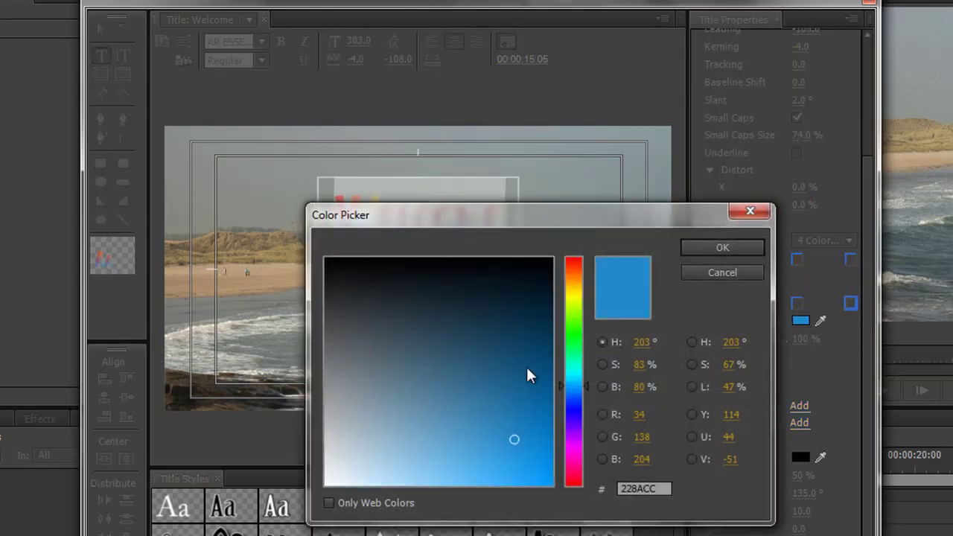
{"action": "left_click_drag", "start_coordinate": [568, 394], "coordinate": [554, 450]}
{"action": "left_click_drag", "start_coordinate": [496, 439], "coordinate": [536, 396]}
{"action": "left_click", "coordinate": [695, 249]}
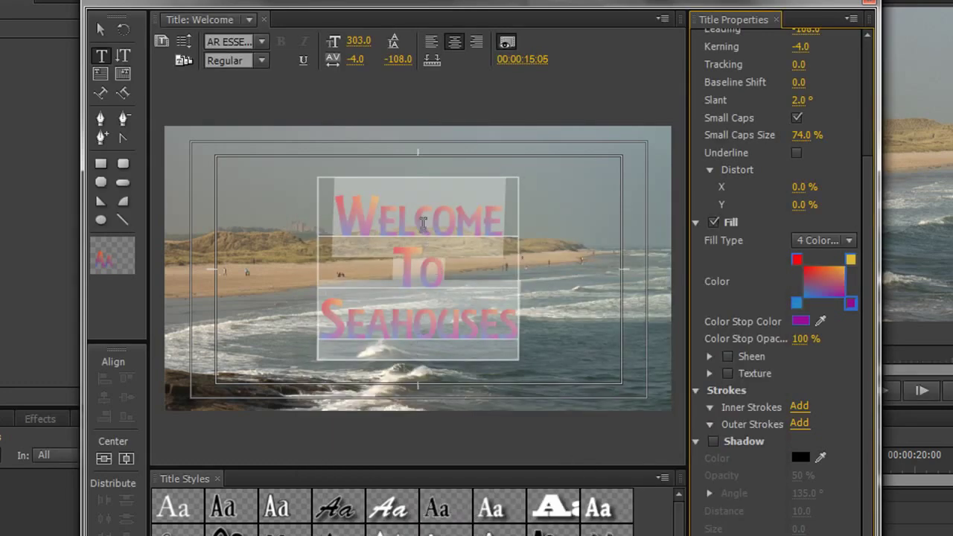
{"action": "left_click", "coordinate": [849, 240]}
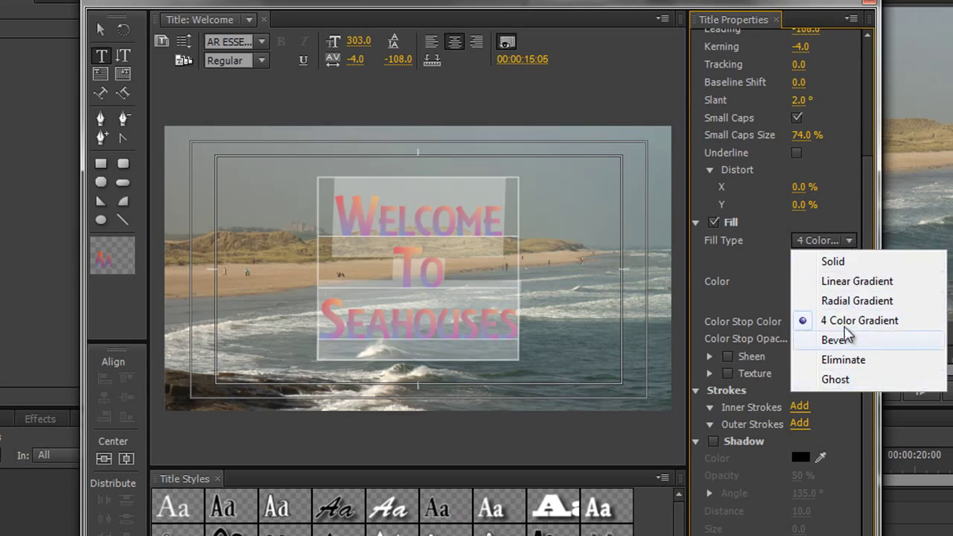
Step: Change Fill Type to Solid and colour the text a pale yellow-gold (#DEB835)
{"action": "left_click", "coordinate": [849, 239]}
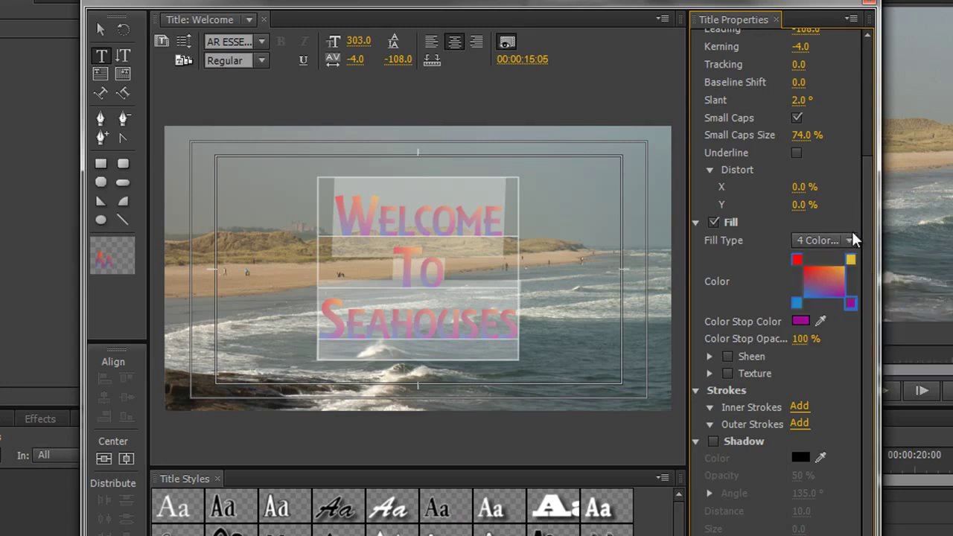
{"action": "left_click", "coordinate": [854, 239]}
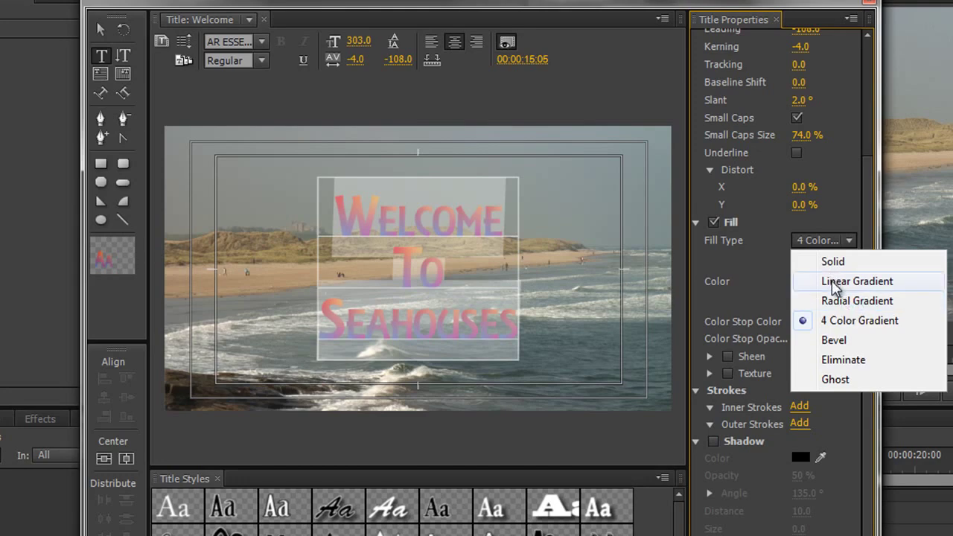
{"action": "left_click", "coordinate": [832, 261]}
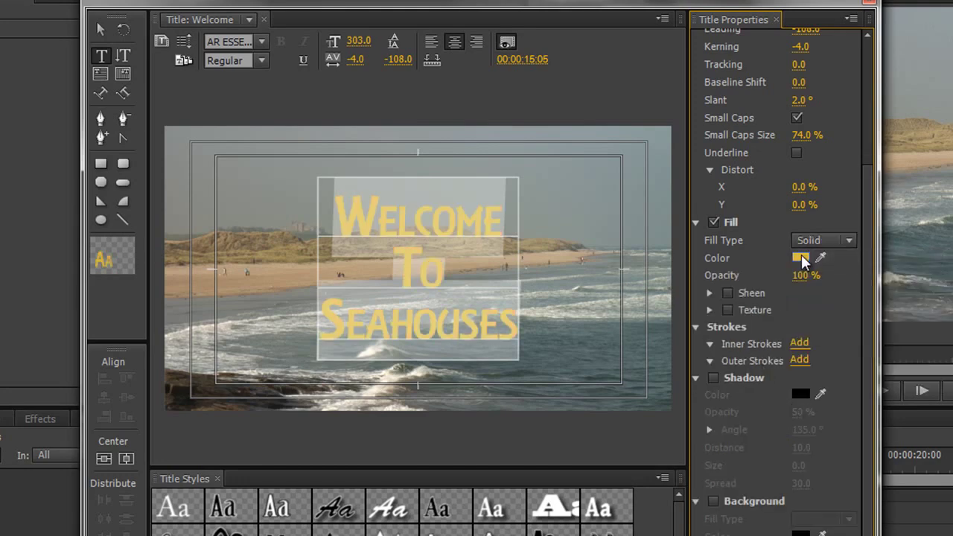
{"action": "left_click", "coordinate": [806, 255]}
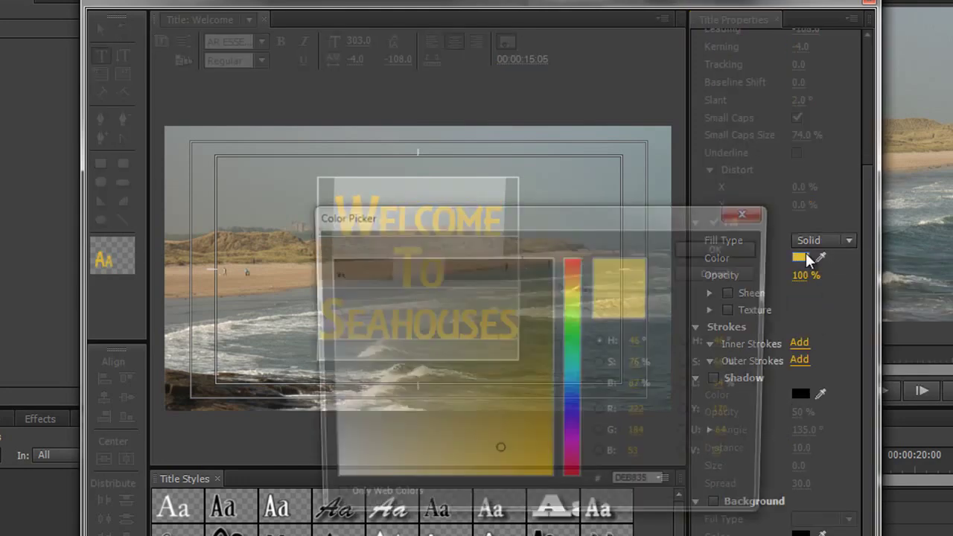
{"action": "left_click_drag", "start_coordinate": [494, 457], "coordinate": [506, 468]}
{"action": "key", "text": "Return"}
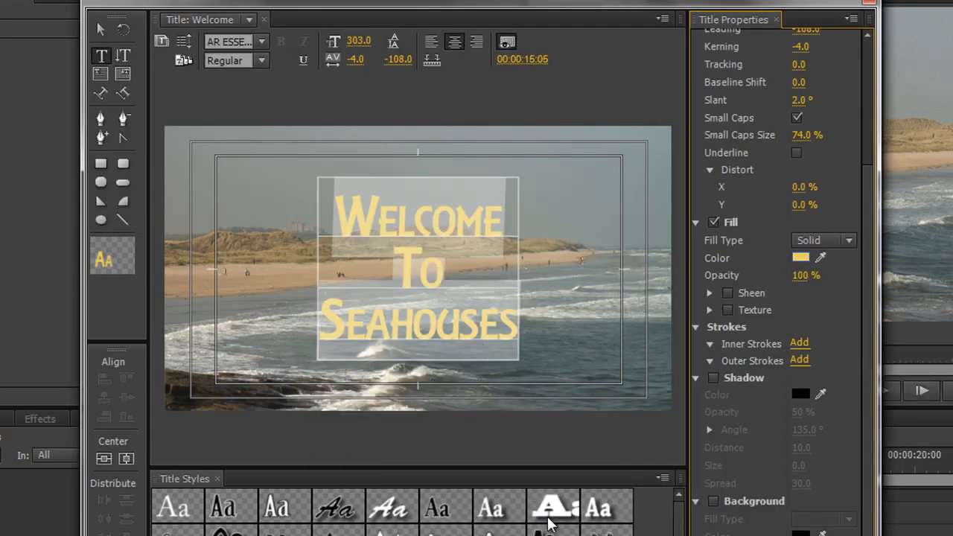
Step: Enable Sheen with size 28 and a red colour F53030
{"action": "left_click", "coordinate": [708, 293]}
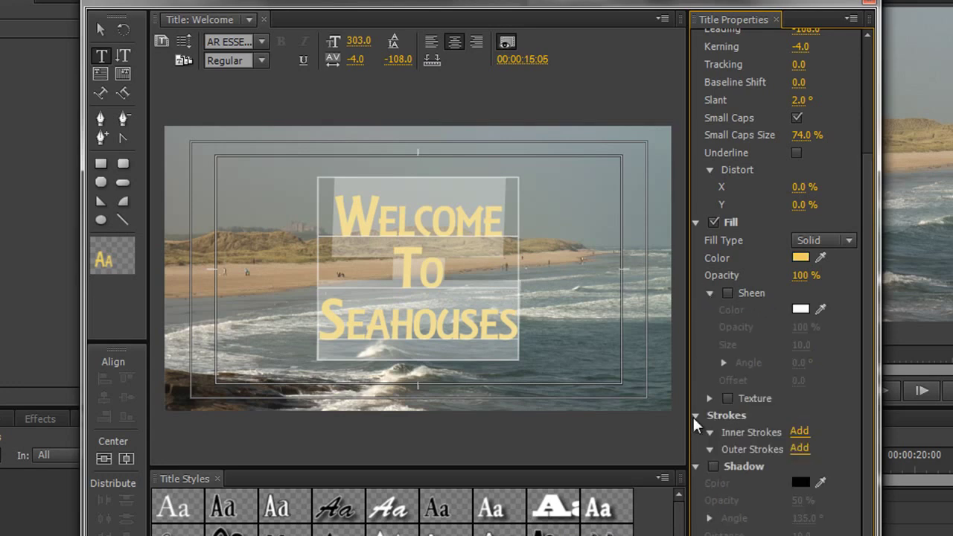
{"action": "left_click", "coordinate": [727, 293]}
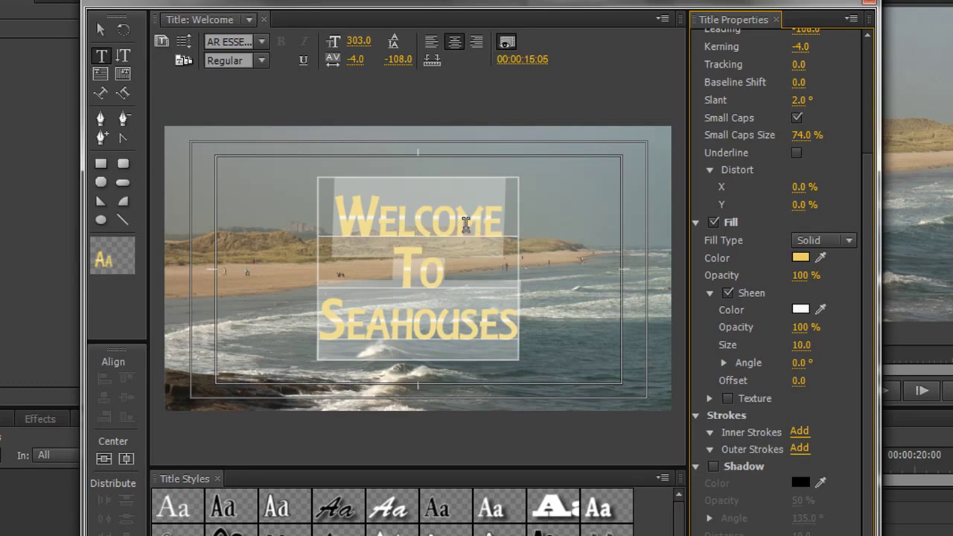
{"action": "mouse_move", "coordinate": [807, 347]}
{"action": "left_mouse_down"}
{"action": "mouse_move", "coordinate": [843, 347]}
{"action": "mouse_move", "coordinate": [804, 362]}
{"action": "mouse_move", "coordinate": [804, 351]}
{"action": "left_mouse_up"}
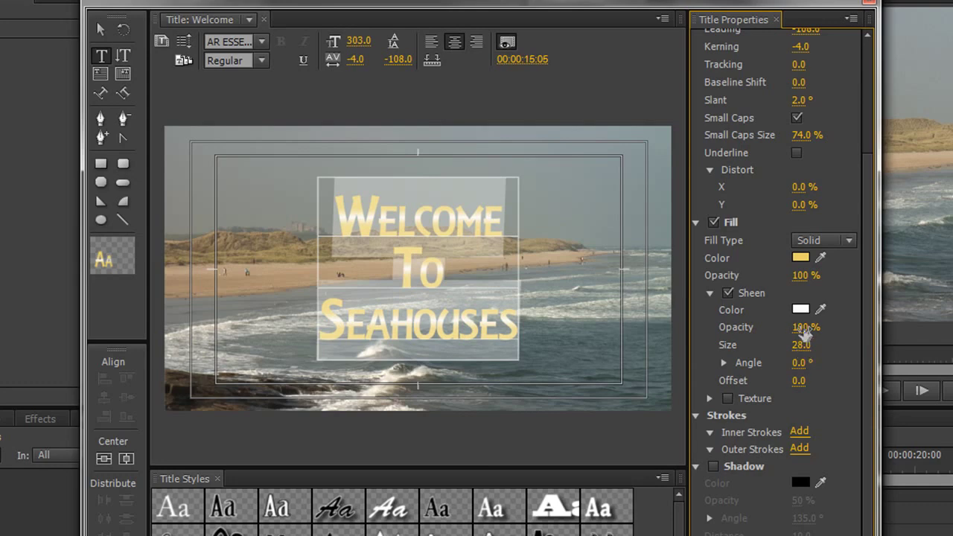
{"action": "left_click", "coordinate": [800, 308]}
{"action": "left_click", "coordinate": [538, 387]}
{"action": "mouse_move", "coordinate": [538, 387]}
{"action": "left_mouse_down"}
{"action": "mouse_move", "coordinate": [487, 472]}
{"action": "mouse_move", "coordinate": [507, 475]}
{"action": "left_mouse_up"}
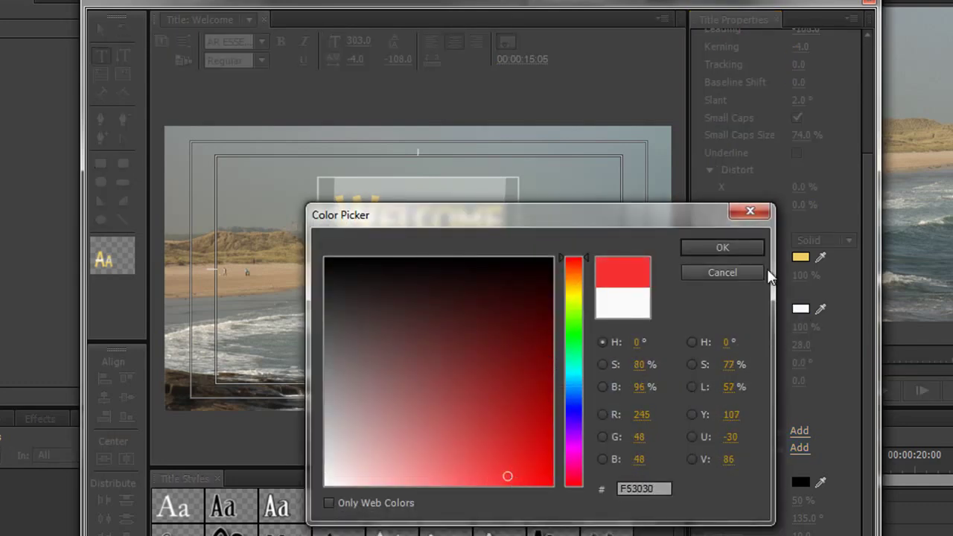
{"action": "left_click", "coordinate": [744, 248]}
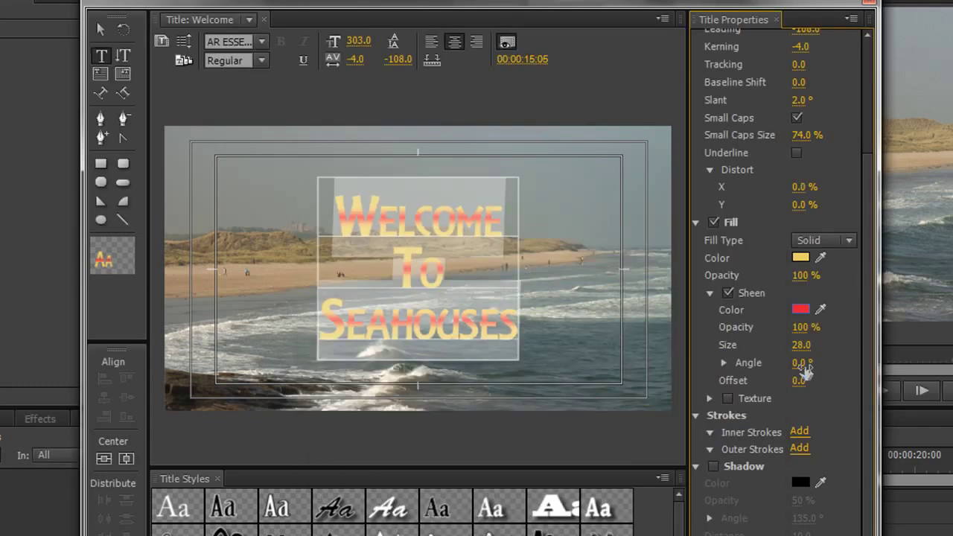
Step: Adjust the sheen's offset and tilt it to 45°, then expand the Texture settings
{"action": "mouse_move", "coordinate": [800, 381]}
{"action": "left_mouse_down"}
{"action": "mouse_move", "coordinate": [775, 387]}
{"action": "mouse_move", "coordinate": [806, 390]}
{"action": "left_mouse_up"}
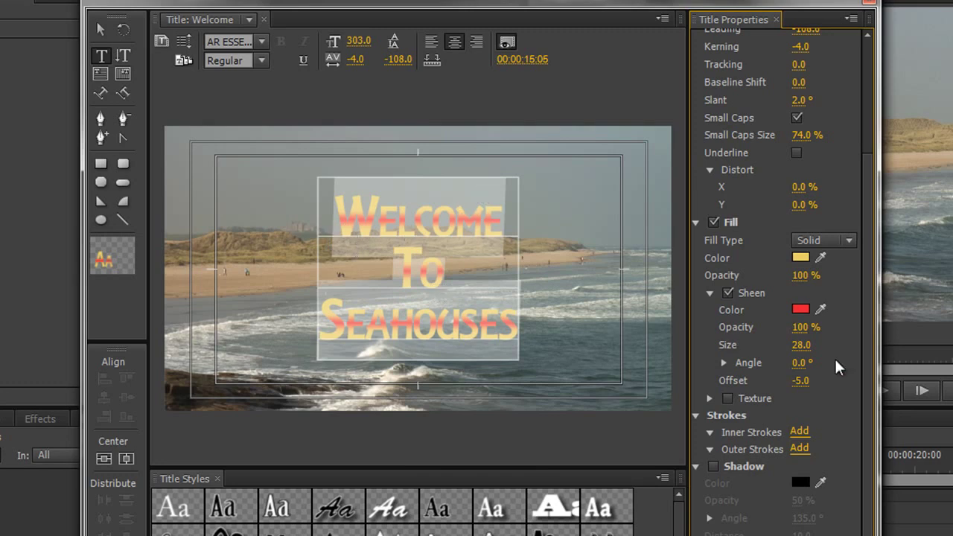
{"action": "left_click_drag", "start_coordinate": [817, 364], "coordinate": [806, 379]}
{"action": "left_click", "coordinate": [710, 294]}
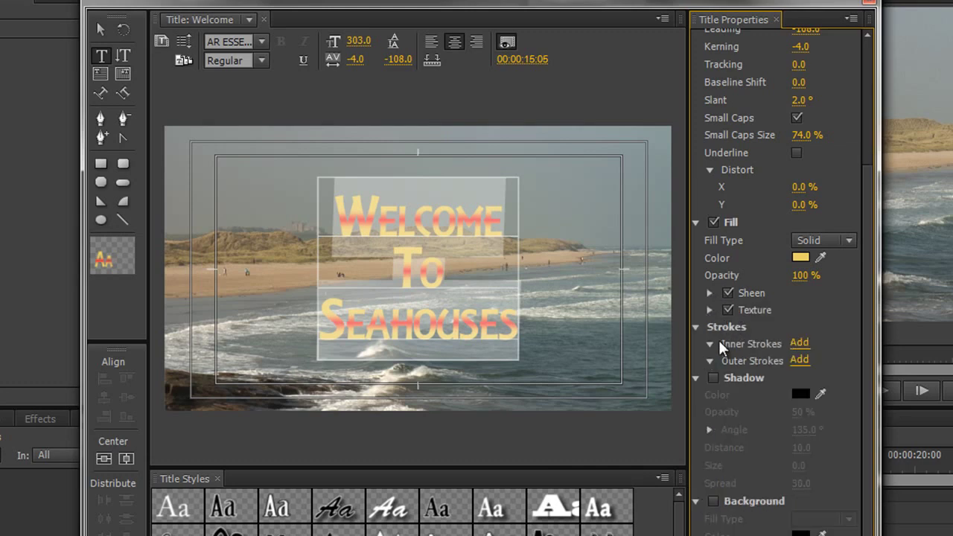
{"action": "left_click", "coordinate": [709, 309]}
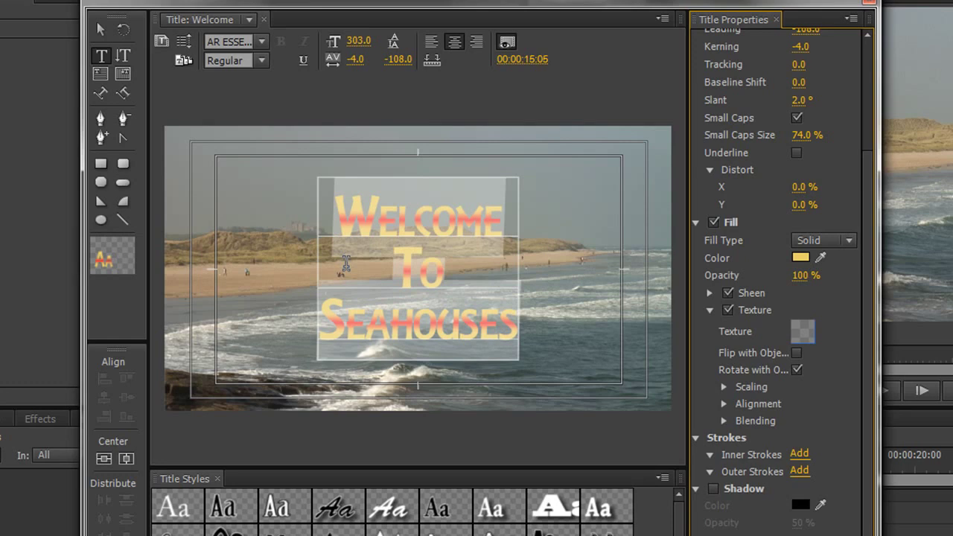
Step: Apply MenuImage as the fill texture, then disable and collapse Texture again
{"action": "left_click", "coordinate": [803, 337]}
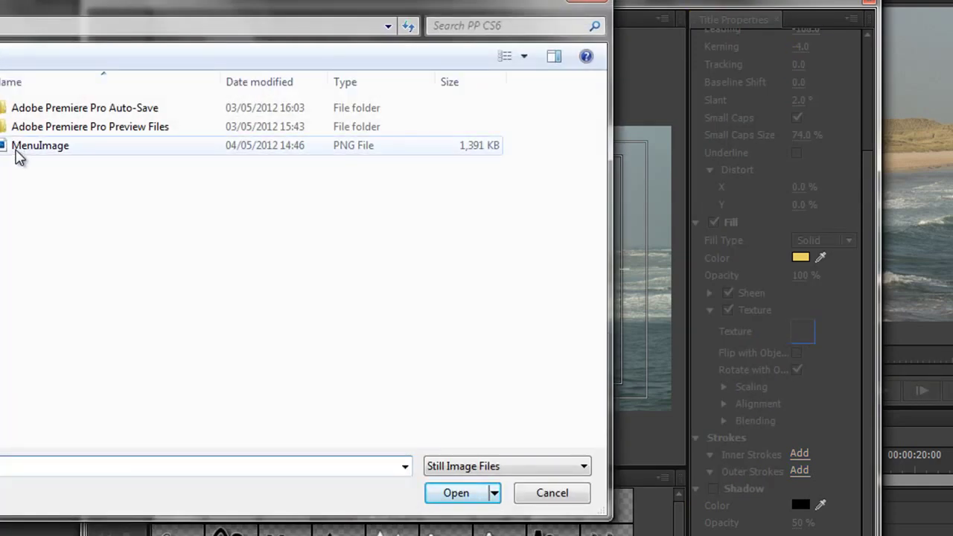
{"action": "left_click", "coordinate": [25, 153]}
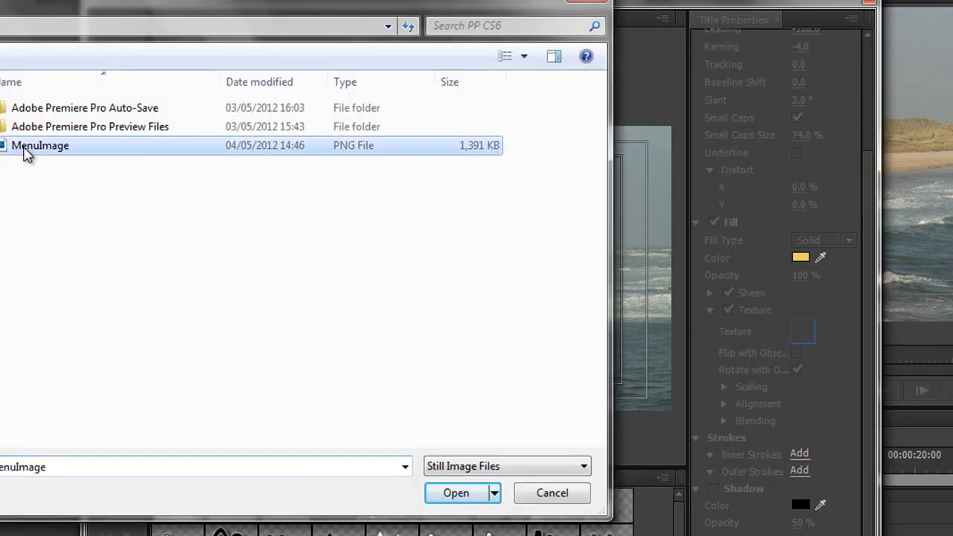
{"action": "double_click", "coordinate": [26, 153]}
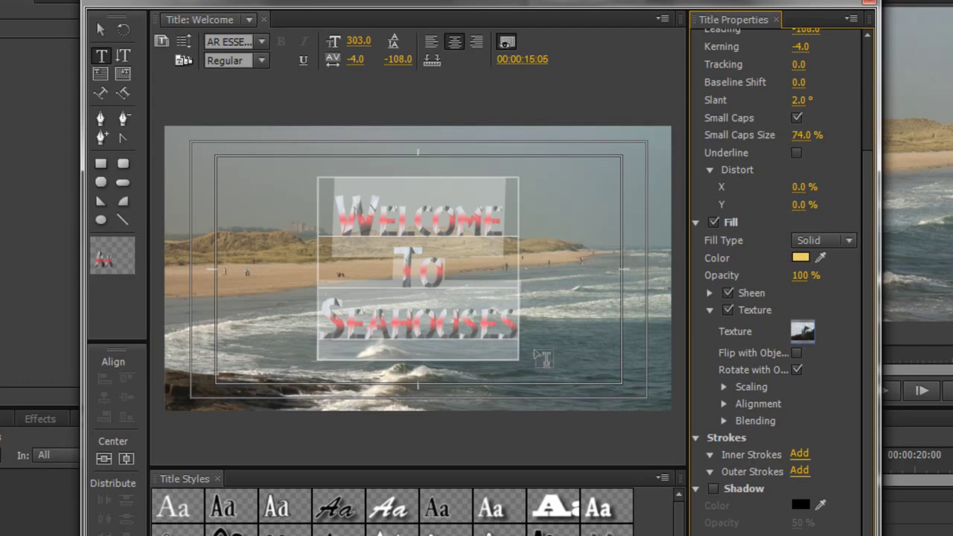
{"action": "left_click", "coordinate": [728, 311]}
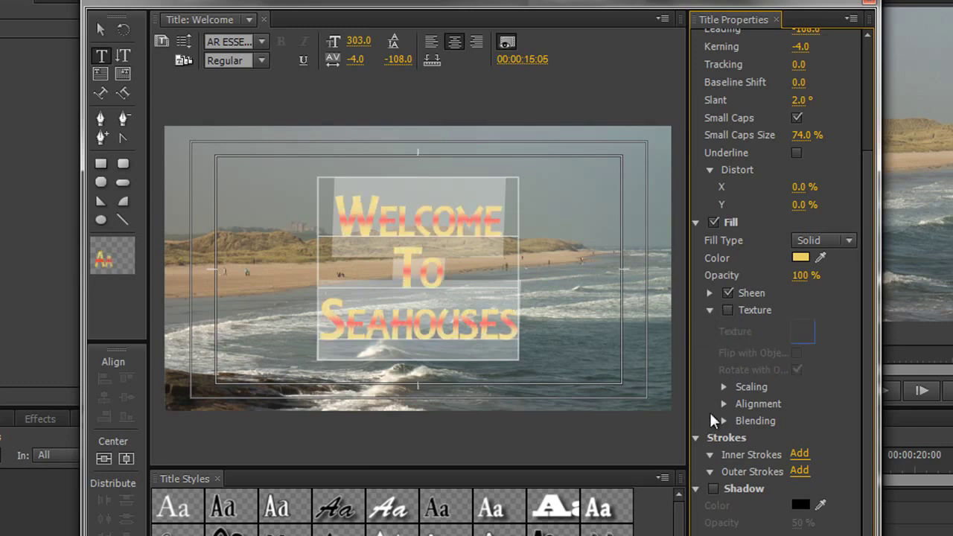
{"action": "left_click", "coordinate": [710, 310]}
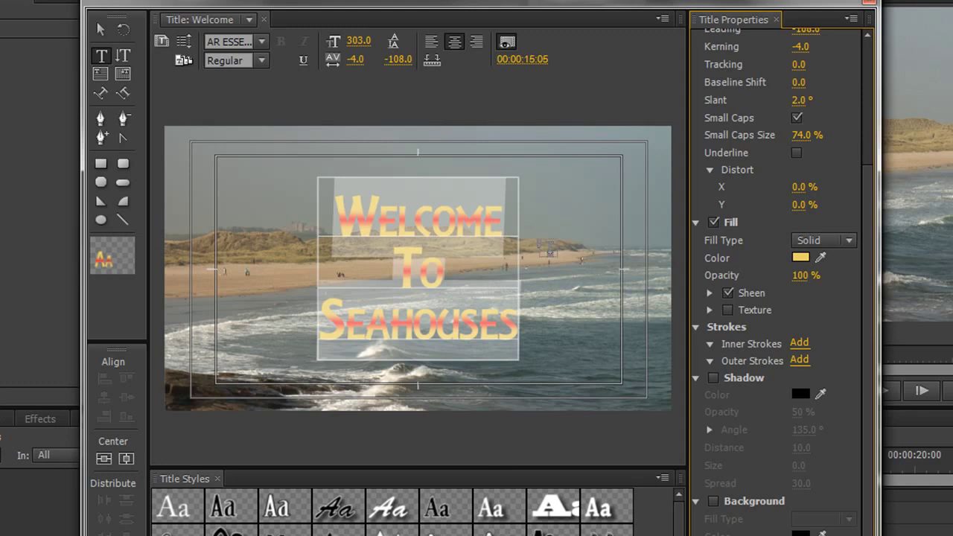
Step: Add a black outer Edge stroke of size 10 and collapse Strokes
{"action": "left_click", "coordinate": [798, 360]}
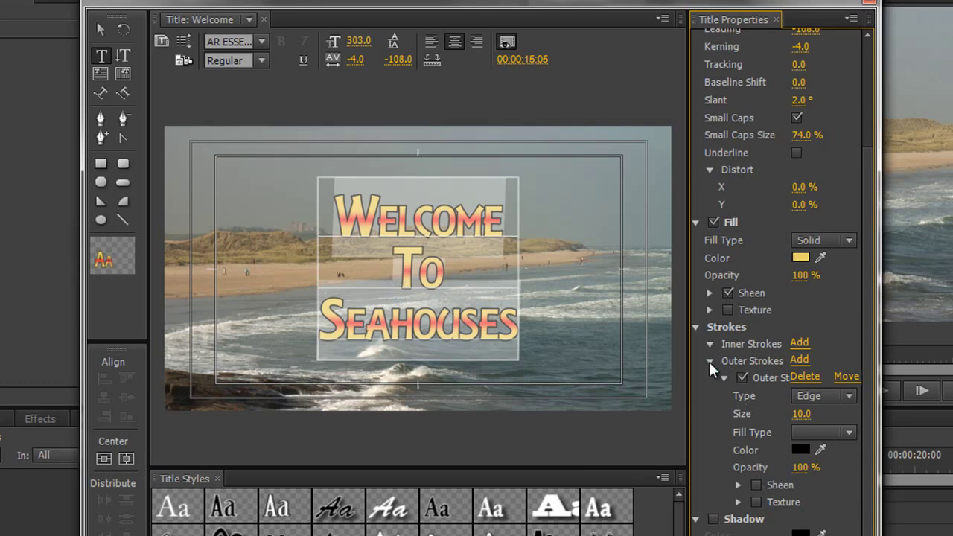
{"action": "left_click", "coordinate": [698, 328]}
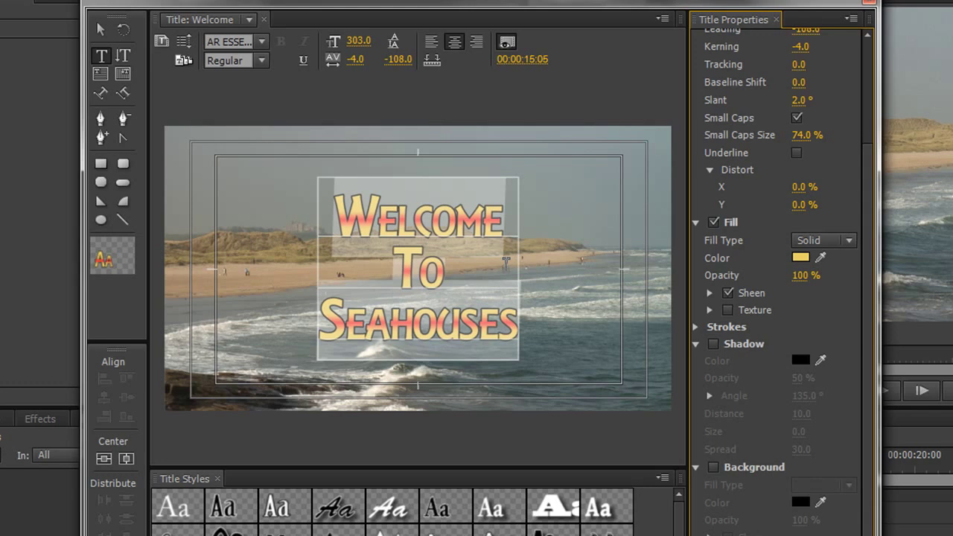
Step: Enable Shadow, raise its Distance to 68, and collapse the Shadow section
{"action": "left_click", "coordinate": [713, 344]}
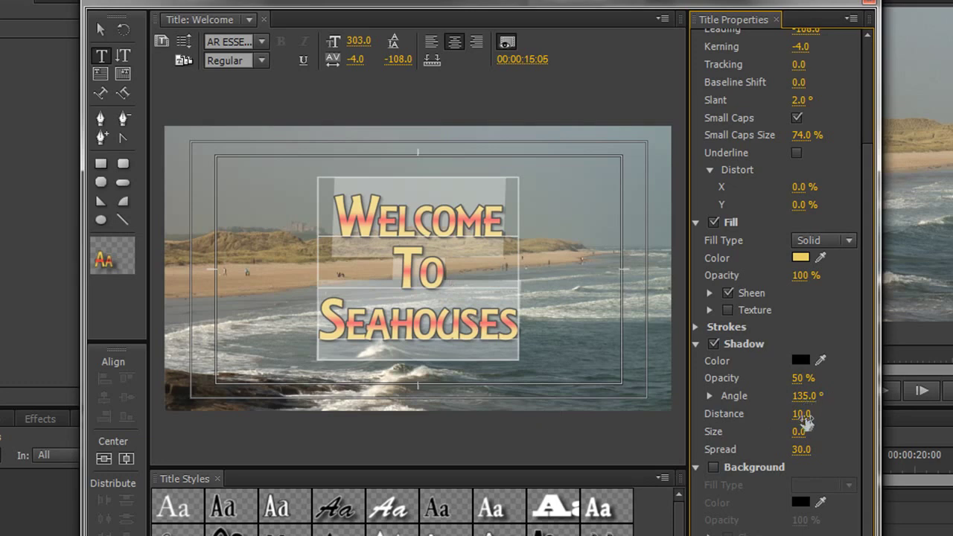
{"action": "mouse_move", "coordinate": [806, 421]}
{"action": "left_mouse_down"}
{"action": "mouse_move", "coordinate": [867, 419]}
{"action": "mouse_move", "coordinate": [815, 418]}
{"action": "left_mouse_up"}
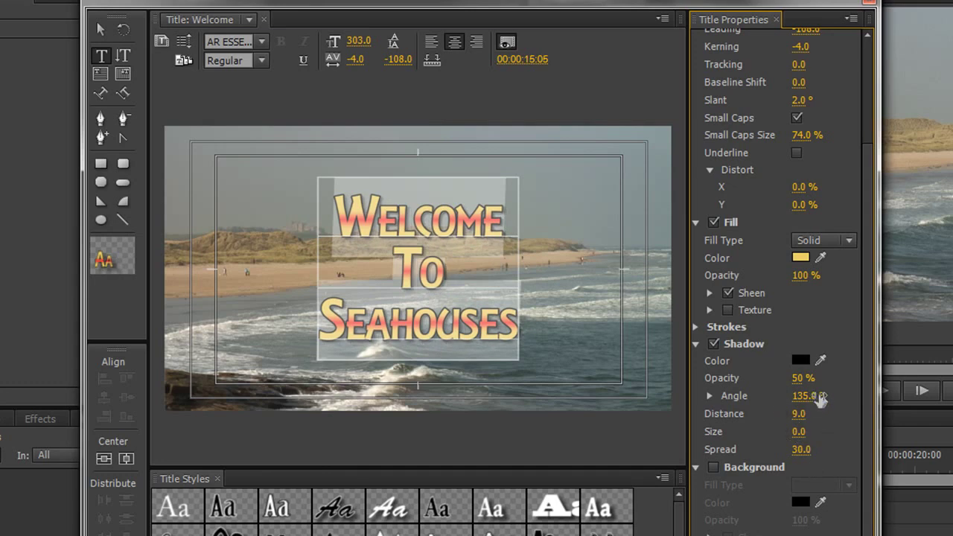
{"action": "left_click", "coordinate": [698, 344]}
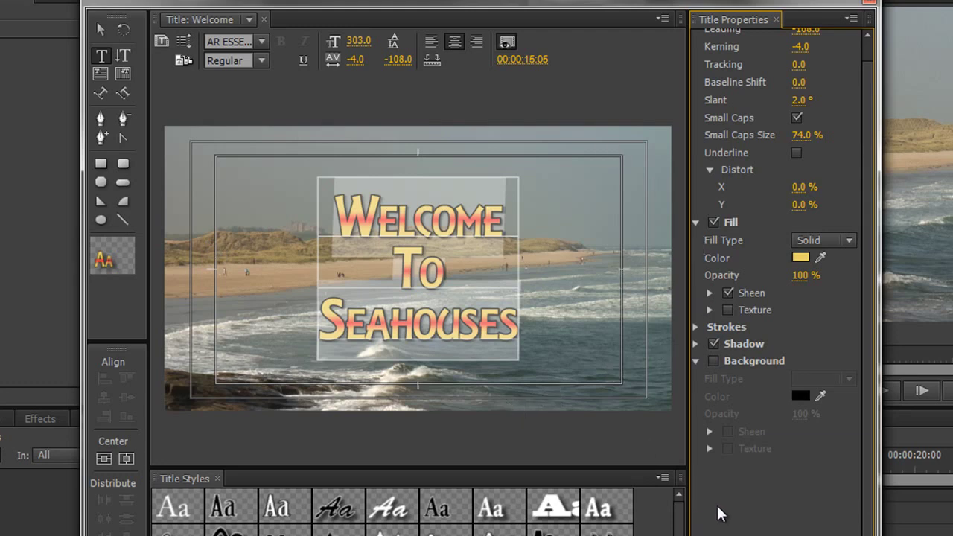
Step: Try a Background textured with MenuImage, then switch Background off again
{"action": "left_click", "coordinate": [713, 360]}
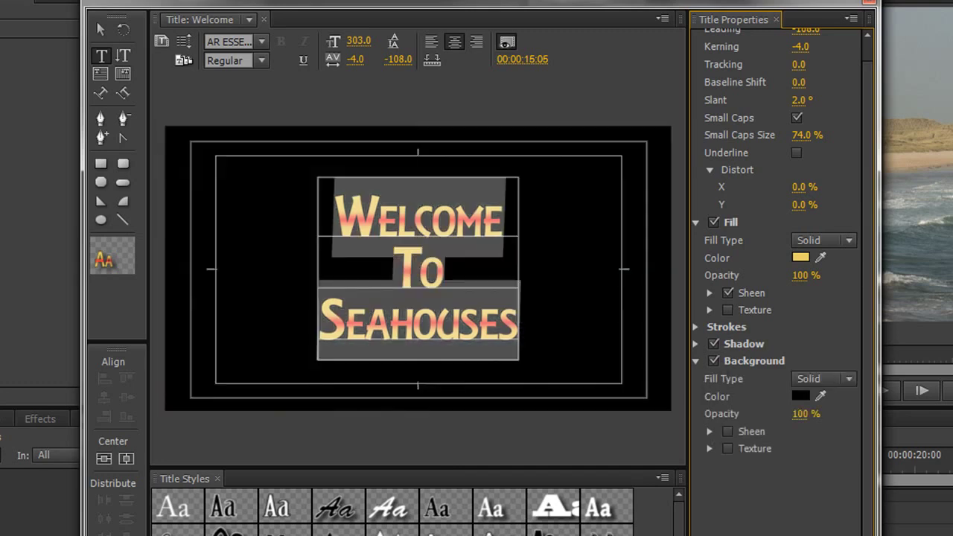
{"action": "left_click", "coordinate": [709, 447]}
{"action": "left_click", "coordinate": [802, 471]}
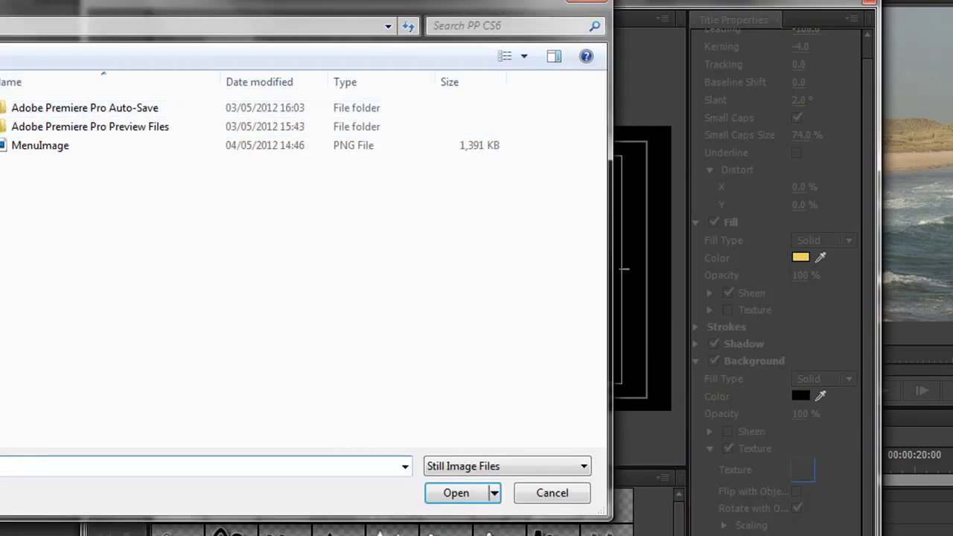
{"action": "left_click", "coordinate": [17, 146]}
{"action": "left_click", "coordinate": [467, 497]}
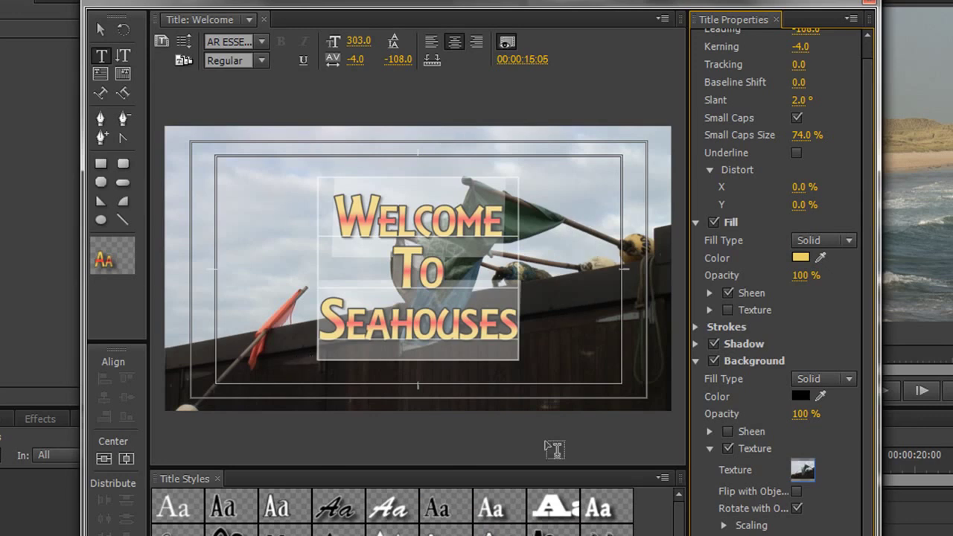
{"action": "left_click", "coordinate": [712, 360]}
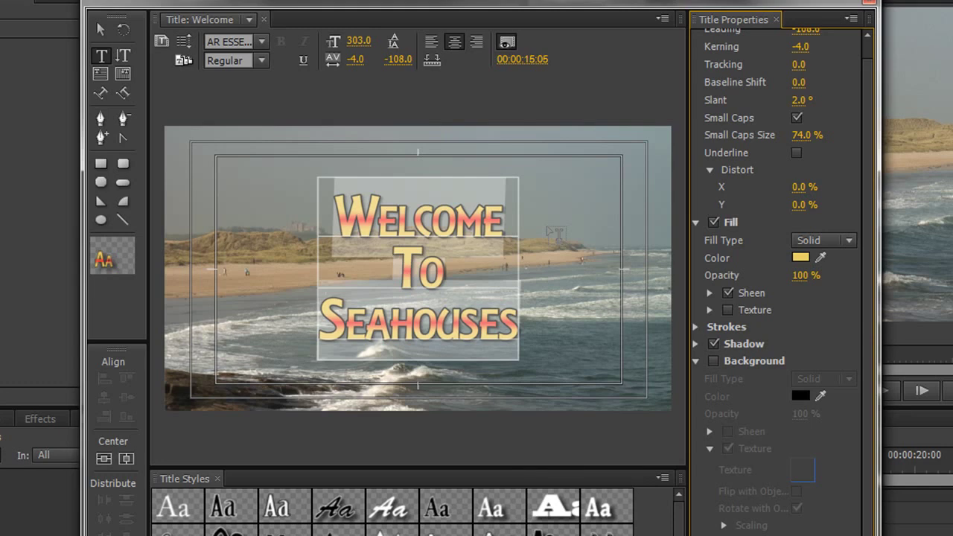
{"action": "left_click", "coordinate": [106, 460]}
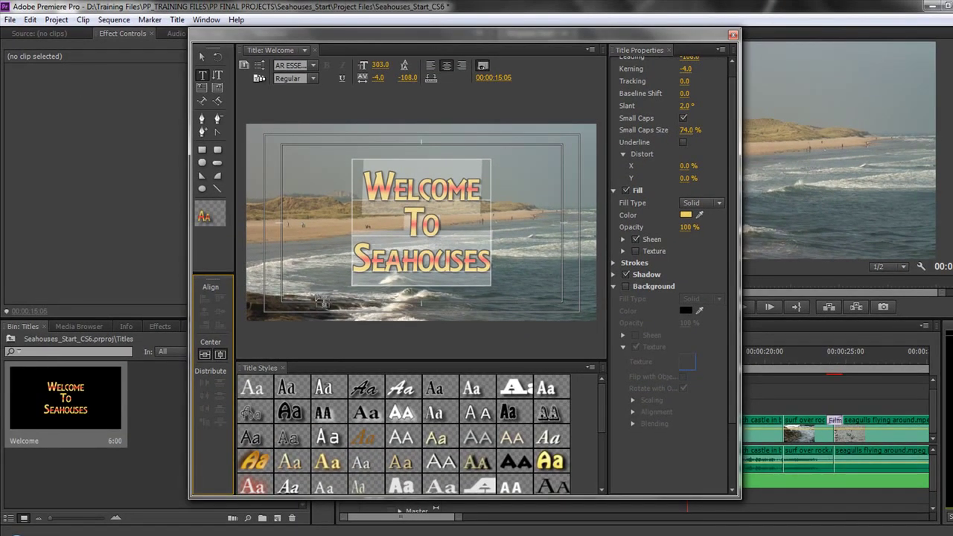
Step: Move the Titler window aside and close it
{"action": "left_click_drag", "start_coordinate": [458, 36], "coordinate": [411, 44]}
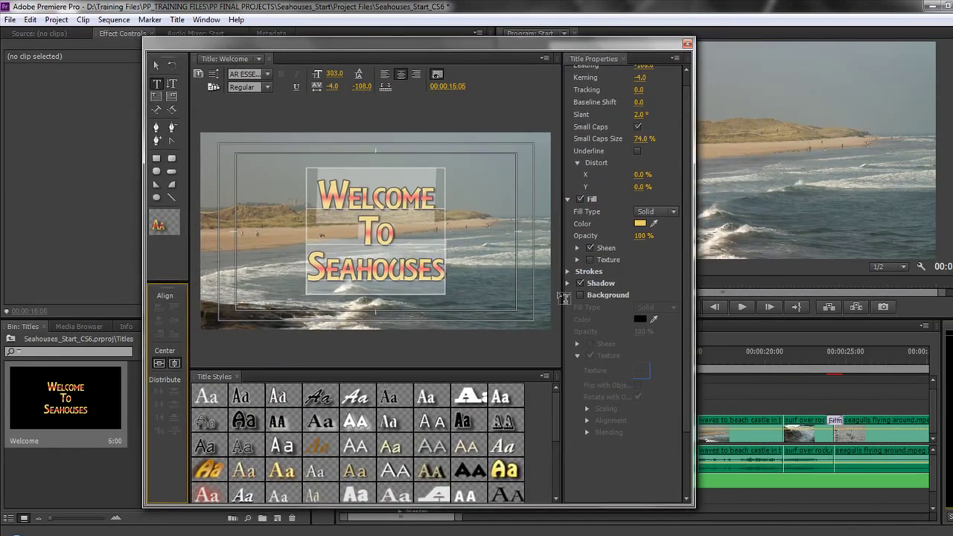
{"action": "left_click", "coordinate": [687, 45]}
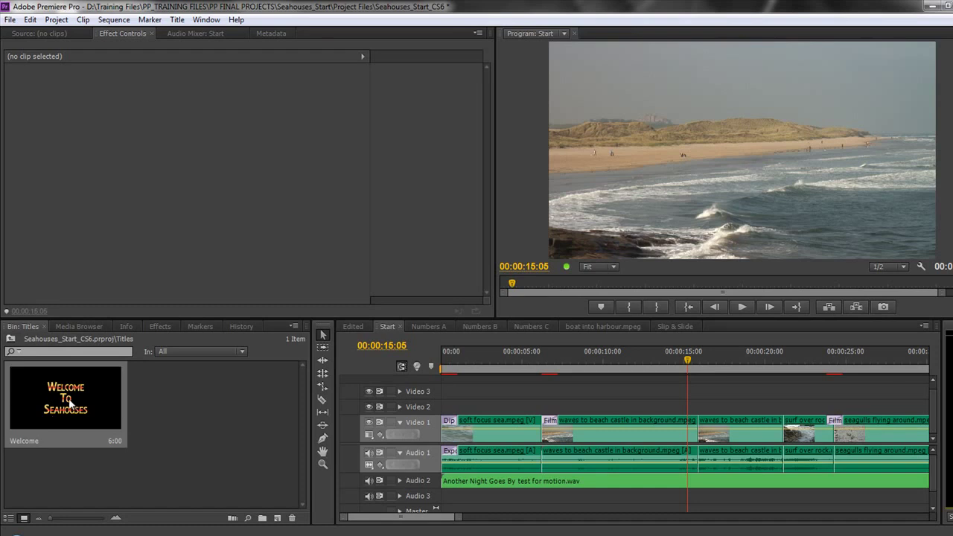
Step: Place the Welcome title on Video 2 at 00:00 and play the sequence from the start
{"action": "mouse_move", "coordinate": [69, 403]}
{"action": "left_mouse_down"}
{"action": "mouse_move", "coordinate": [443, 383]}
{"action": "mouse_move", "coordinate": [476, 402]}
{"action": "mouse_move", "coordinate": [445, 415]}
{"action": "mouse_move", "coordinate": [455, 408]}
{"action": "left_mouse_up"}
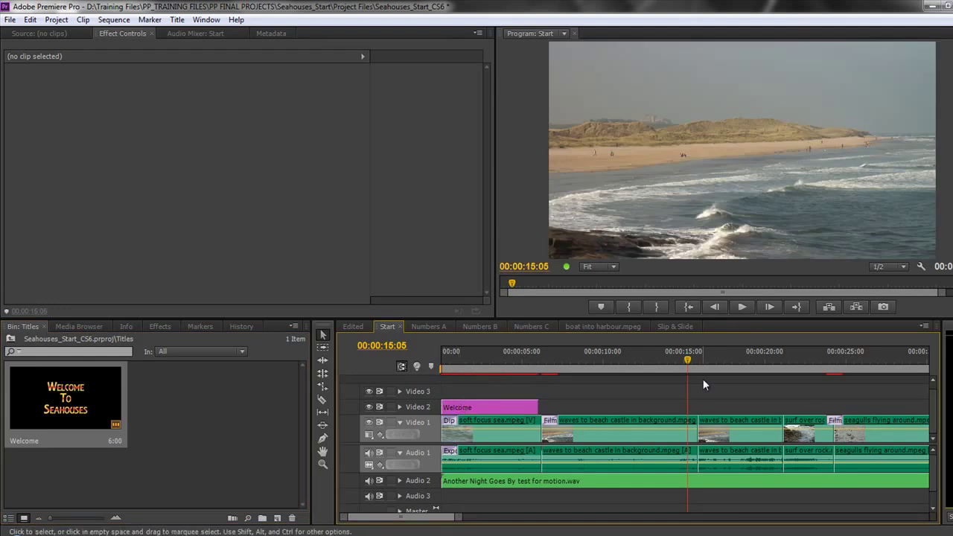
{"action": "left_click_drag", "start_coordinate": [689, 362], "coordinate": [418, 401]}
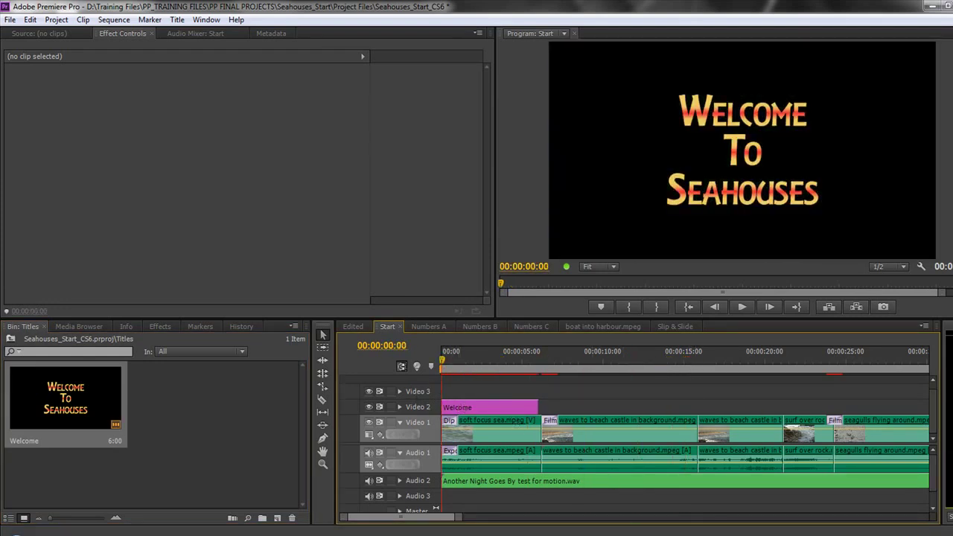
{"action": "key", "text": "space"}
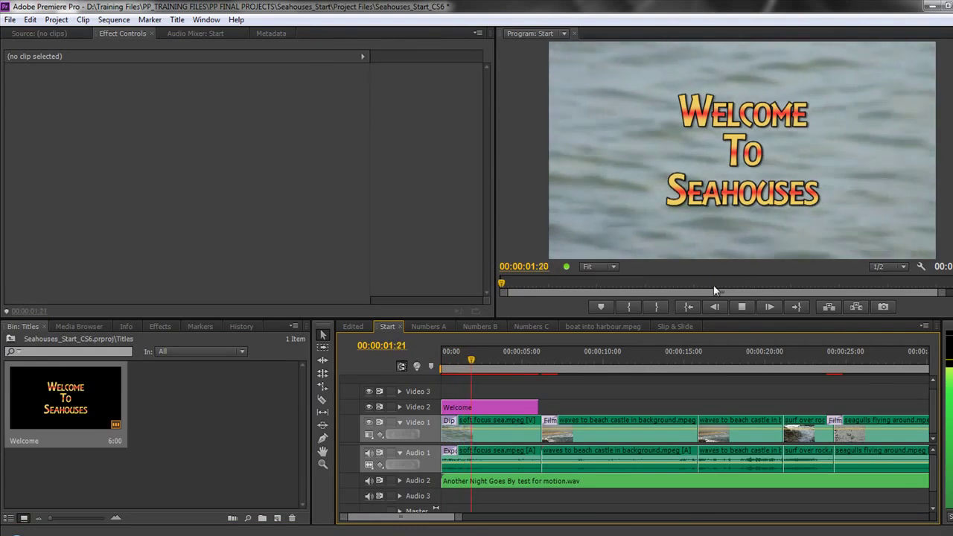
{"action": "key", "text": "space"}
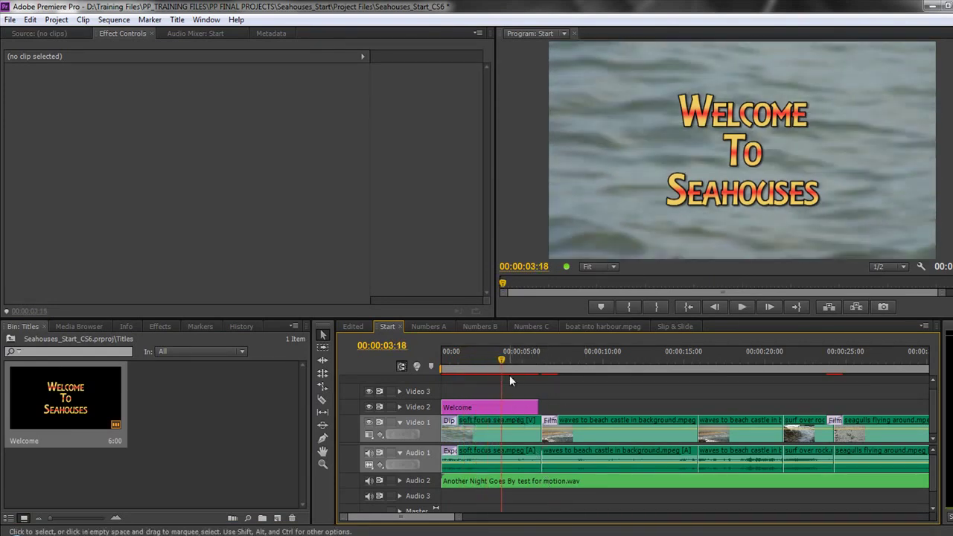
{"action": "key", "text": "Home"}
{"action": "key", "text": "space"}
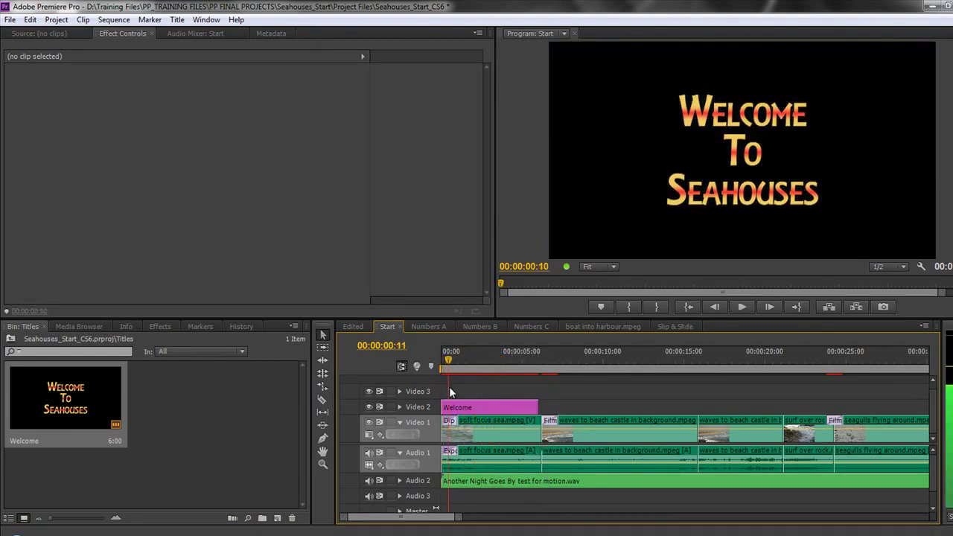
Step: Add a Cross Dissolve to the start of the Welcome clip and preview the fade-in
{"action": "left_click", "coordinate": [486, 407]}
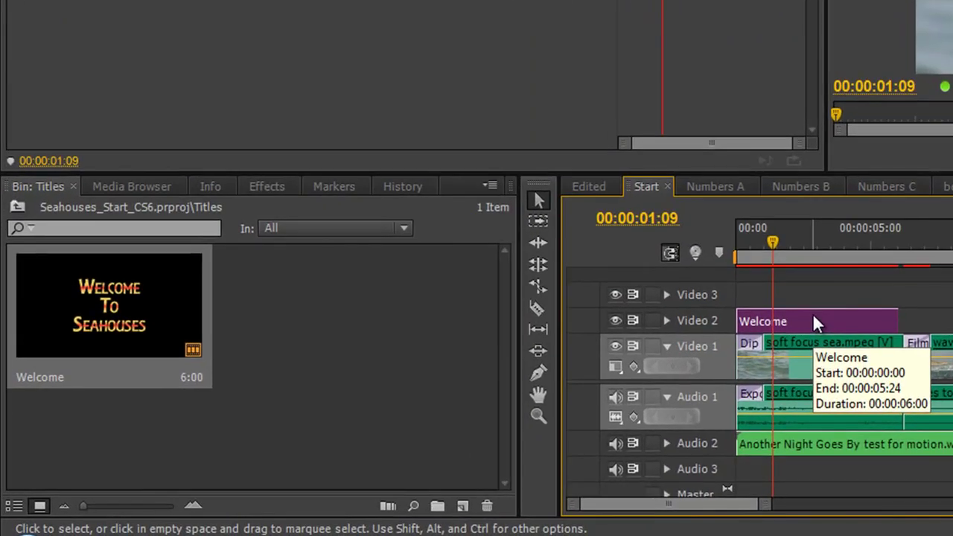
{"action": "left_click", "coordinate": [267, 186]}
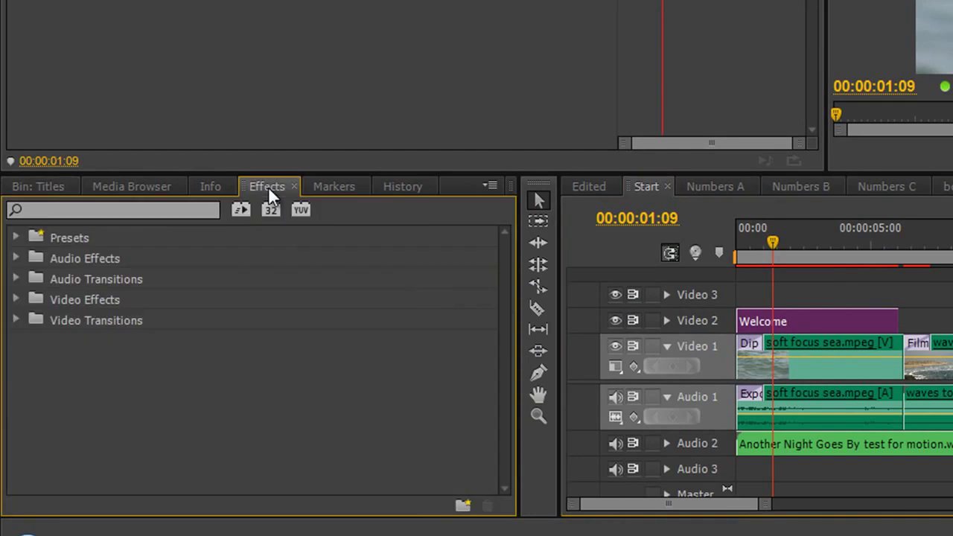
{"action": "left_click", "coordinate": [22, 320]}
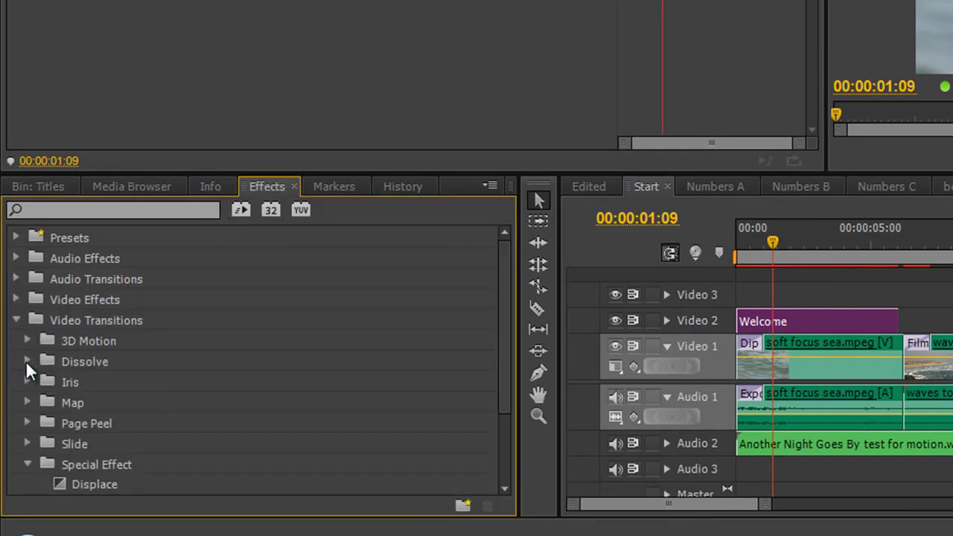
{"action": "left_click", "coordinate": [26, 360]}
{"action": "scroll", "coordinate": [97, 402], "scroll_direction": "down", "scroll_amount": 1}
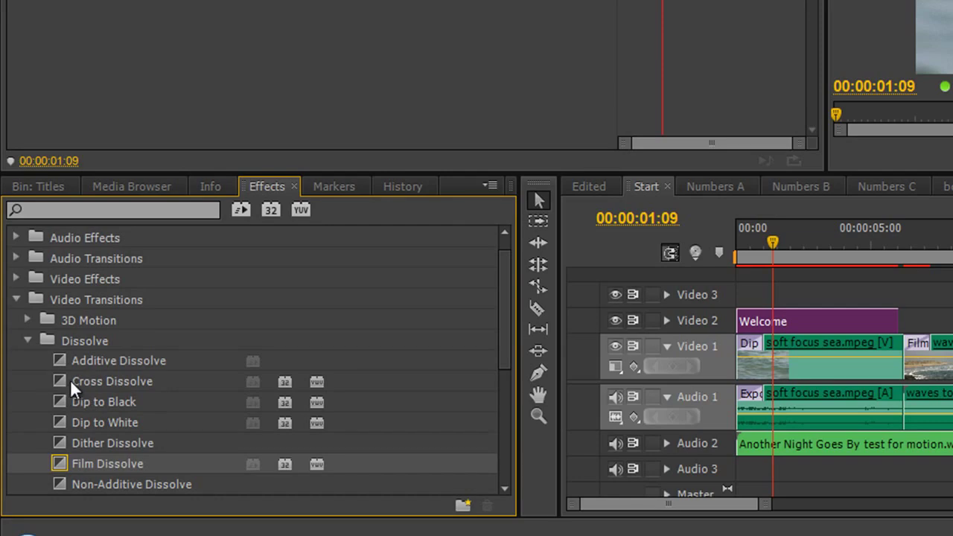
{"action": "left_click_drag", "start_coordinate": [71, 379], "coordinate": [736, 328]}
{"action": "left_click", "coordinate": [736, 254]}
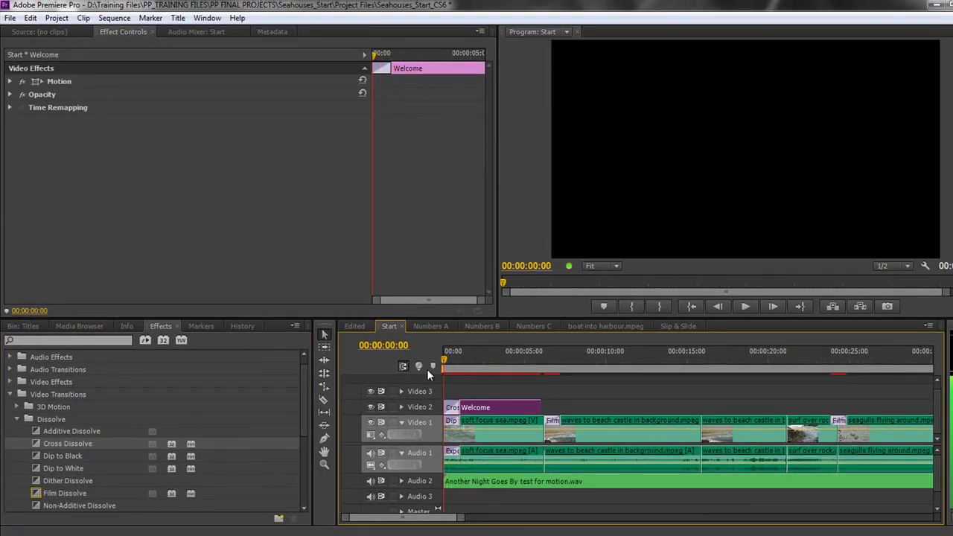
{"action": "key", "text": "space"}
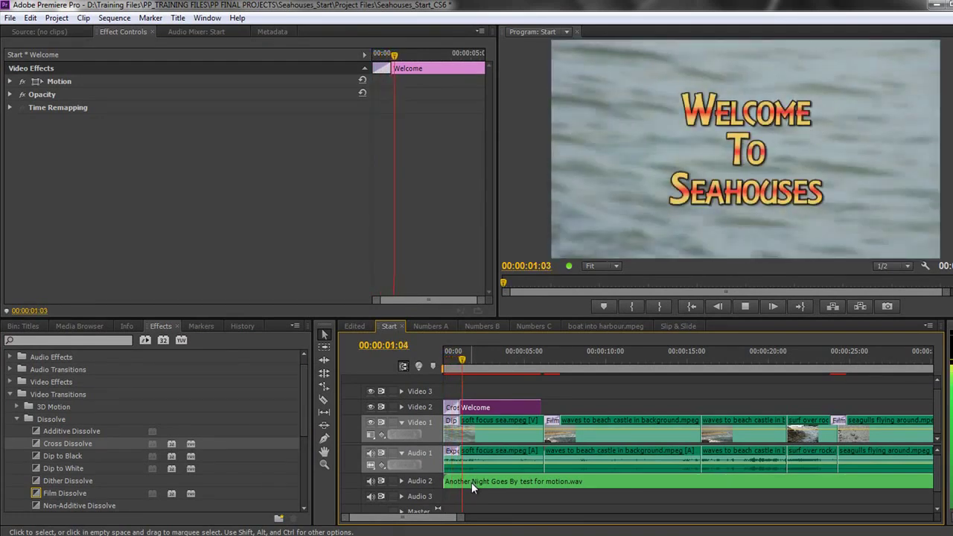
{"action": "key", "text": "space"}
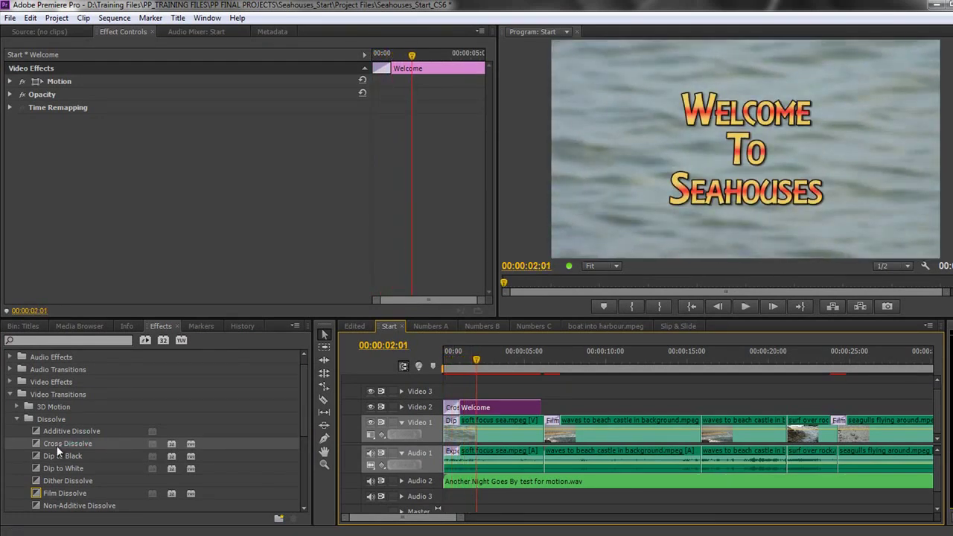
Step: Add a Cross Dissolve to the clip's end and preview the fade-out
{"action": "left_click_drag", "start_coordinate": [57, 443], "coordinate": [536, 406]}
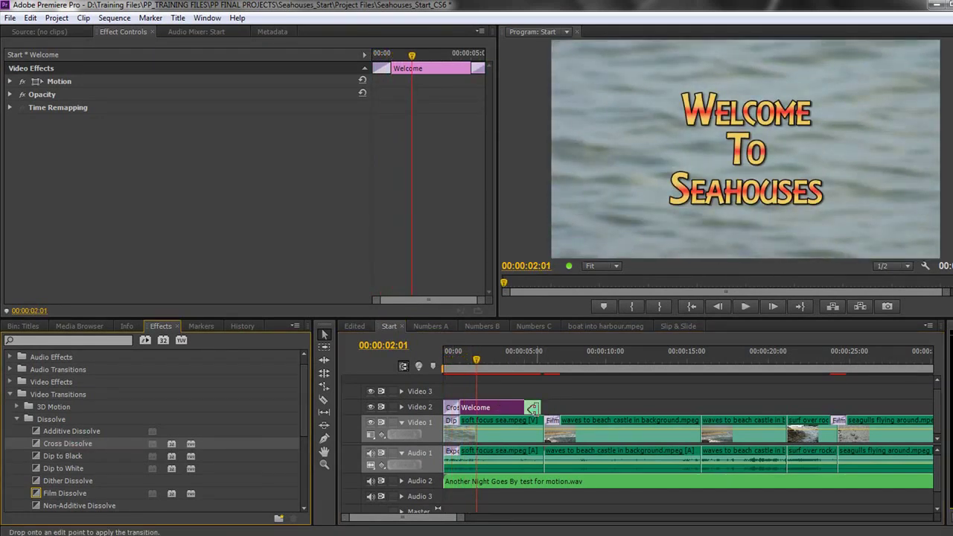
{"action": "key", "text": "space"}
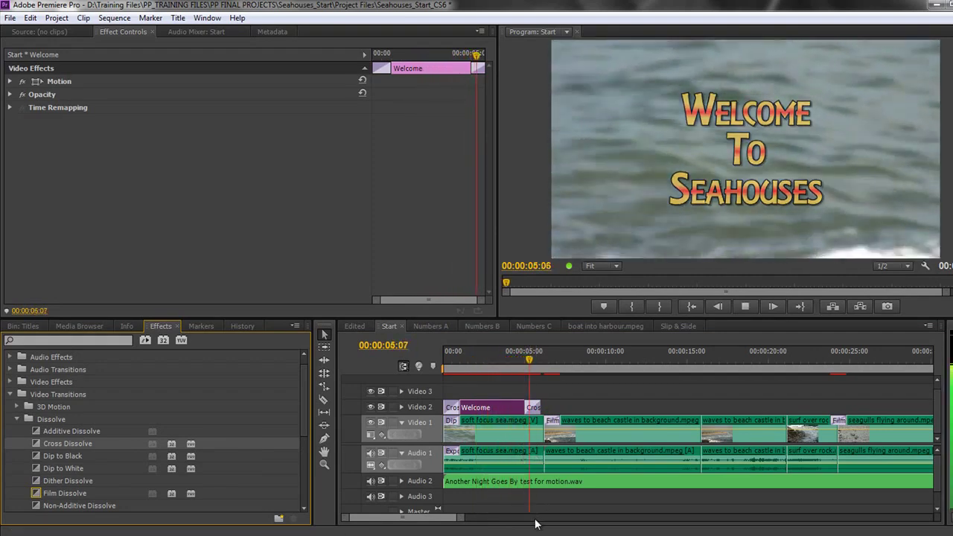
{"action": "key", "text": "space"}
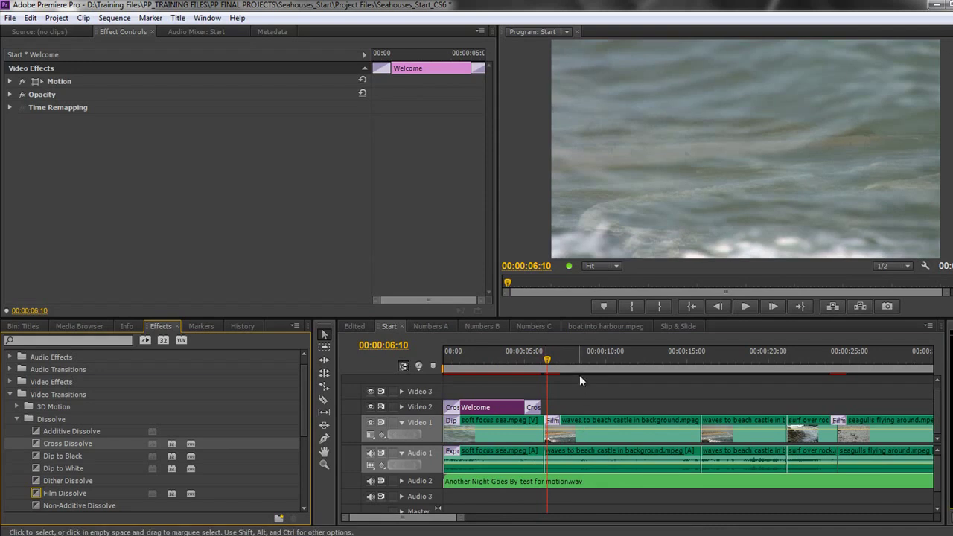
{"action": "left_click", "coordinate": [471, 374]}
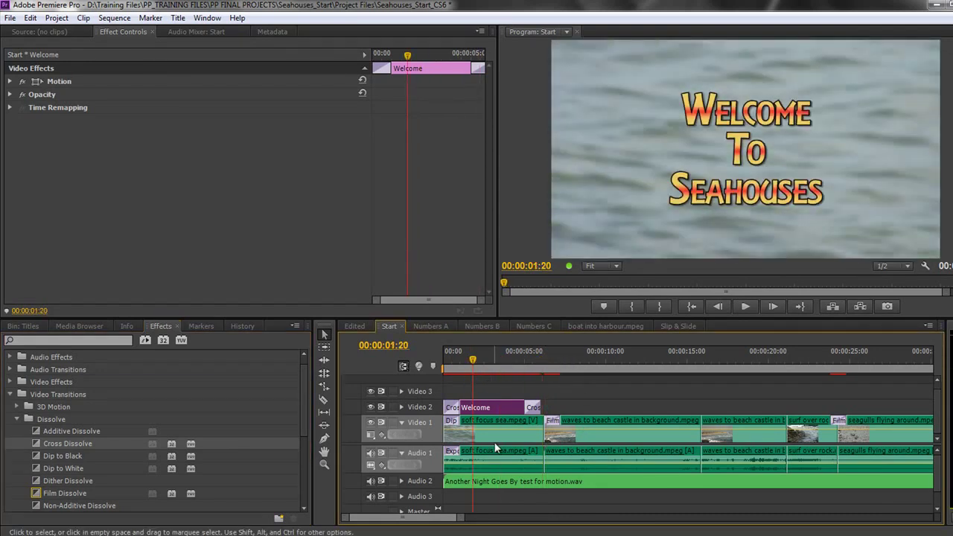
{"action": "key", "text": "shift+1"}
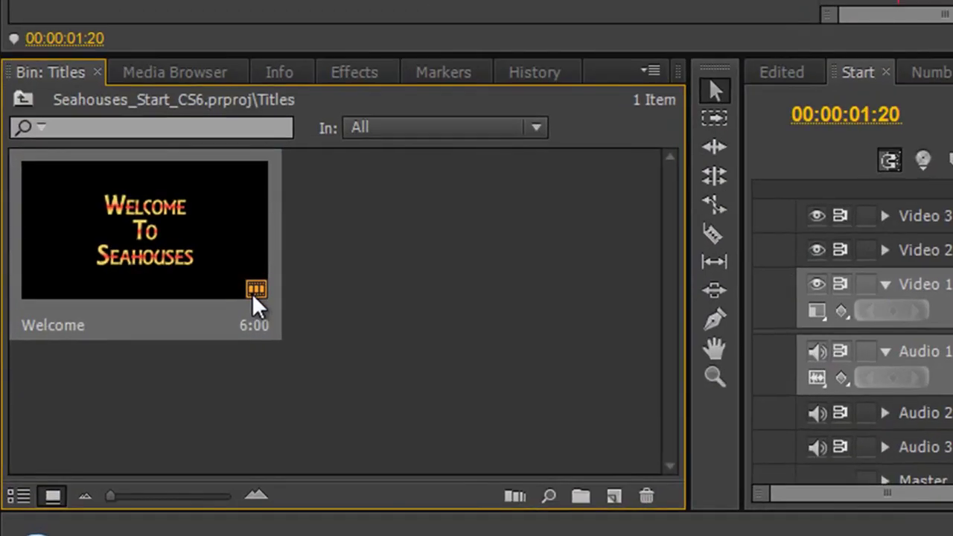
Step: Browse the 25 clips in the Video folder, then return to the project's top-level folders
{"action": "mouse_move", "coordinate": [115, 425]}
{"action": "mouse_move", "coordinate": [256, 292]}
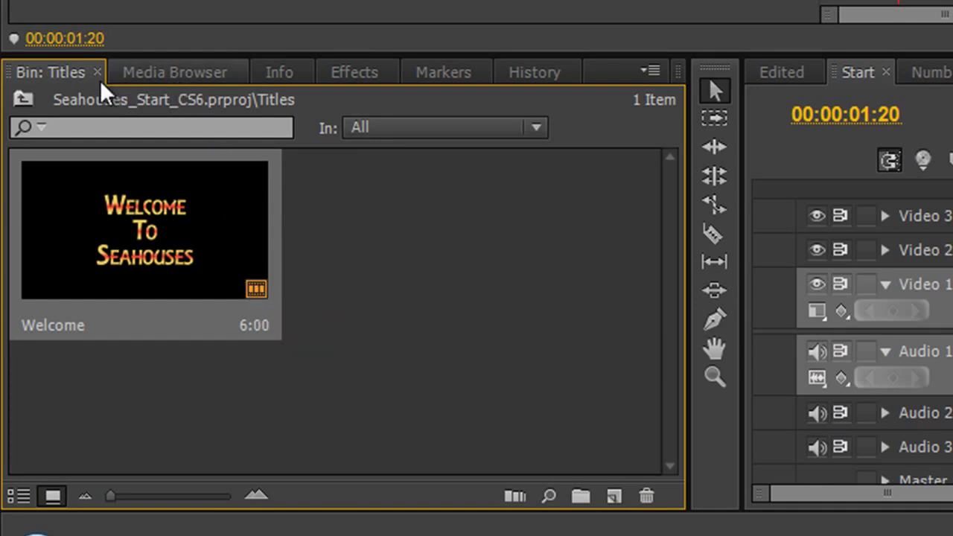
{"action": "left_click", "coordinate": [22, 99]}
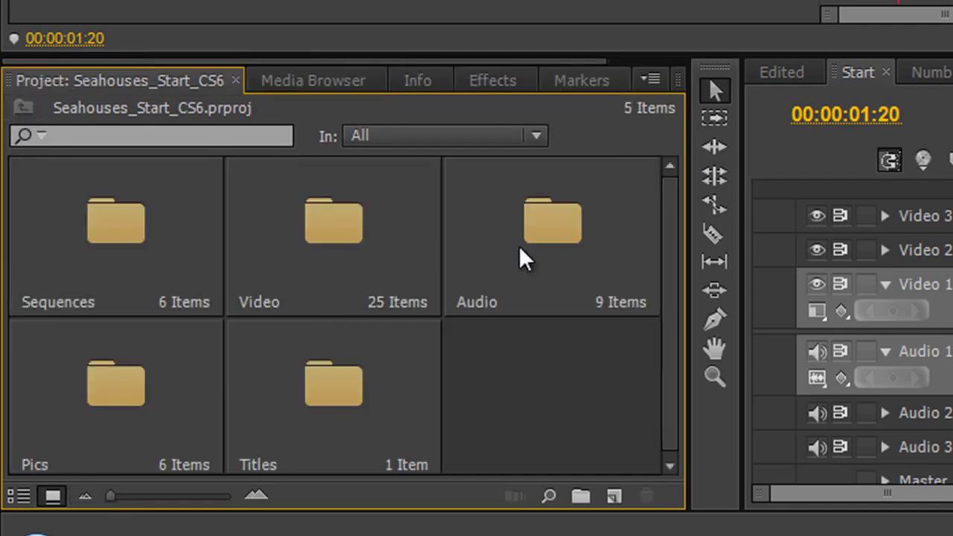
{"action": "double_click", "coordinate": [343, 240]}
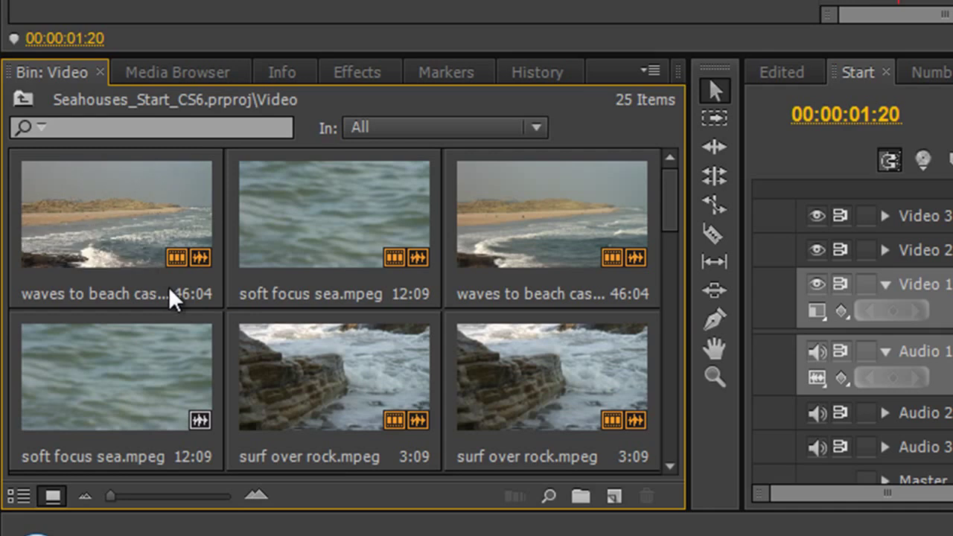
{"action": "mouse_move", "coordinate": [173, 298]}
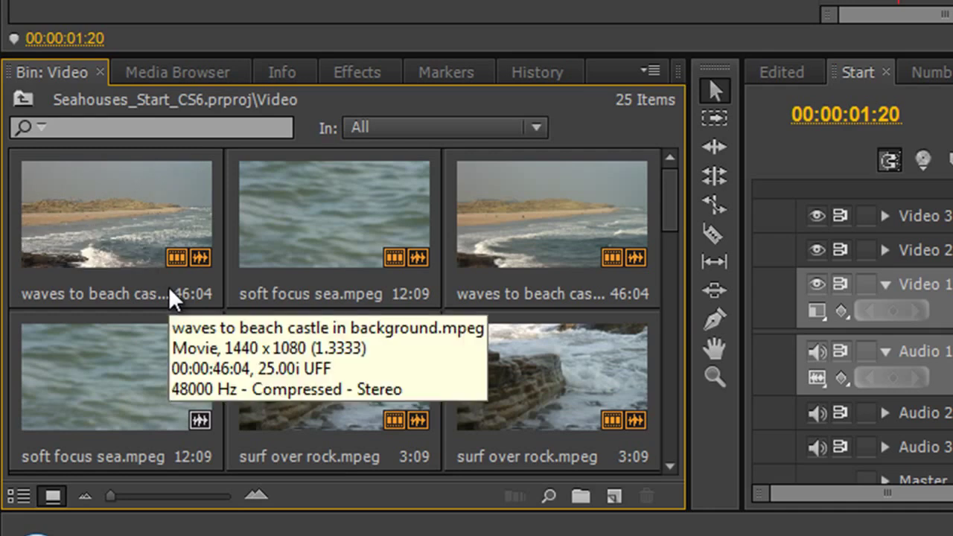
{"action": "left_click", "coordinate": [23, 99]}
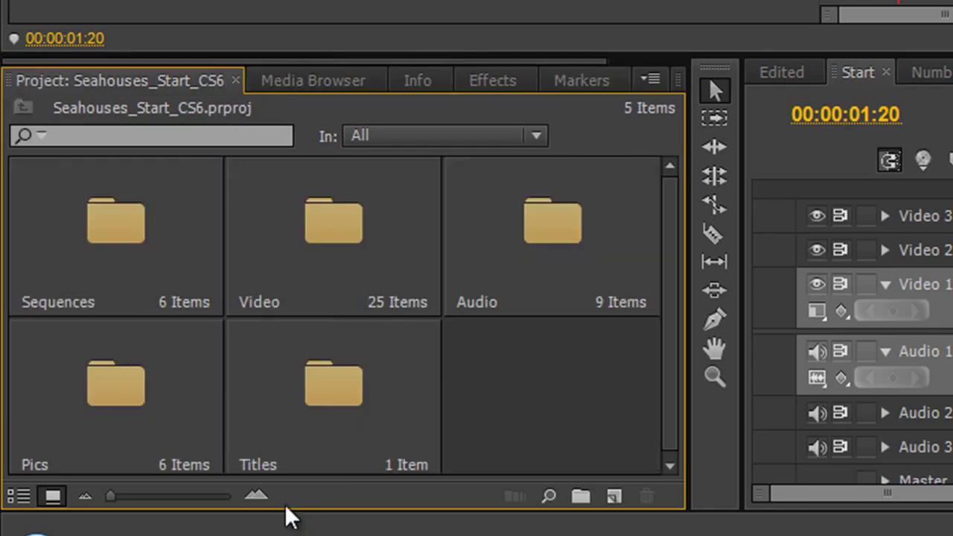